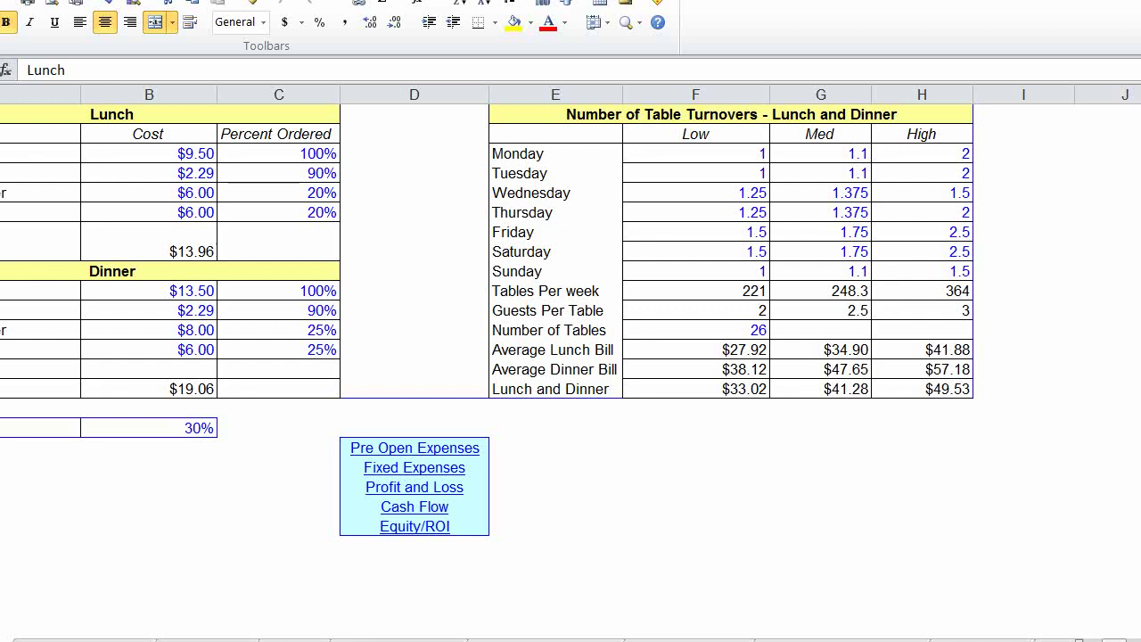
# - Examine the lunch costs, the lunch and dinner total cost formulas, and the percentage cell below the Dinner table
pyautogui.click(112, 114)
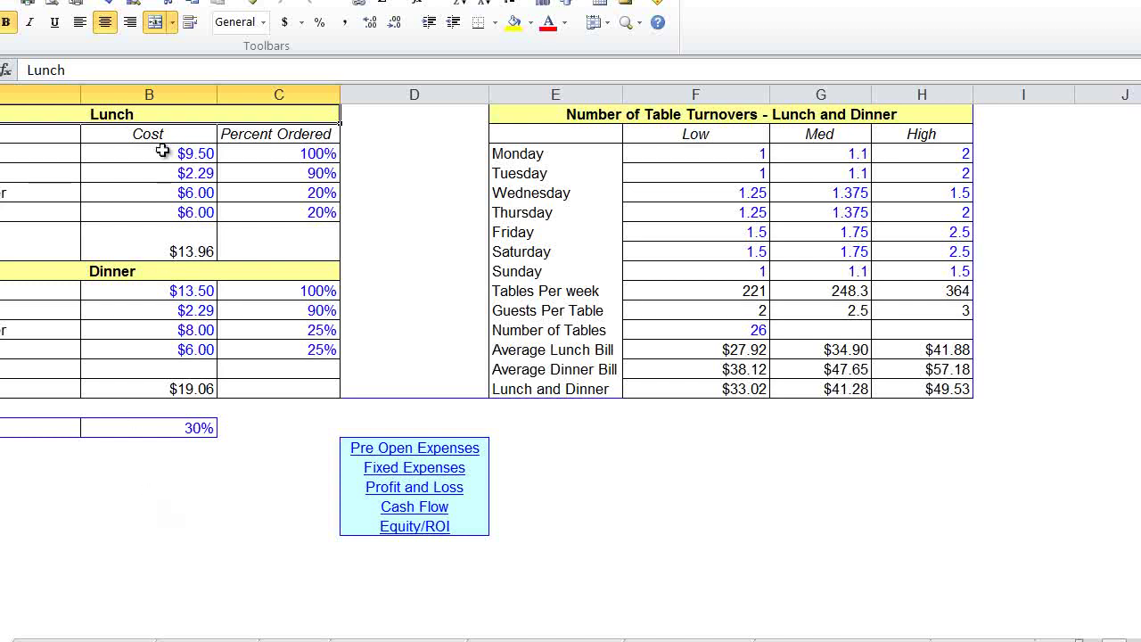
pyautogui.moveTo(161, 152); pyautogui.dragTo(160, 217)
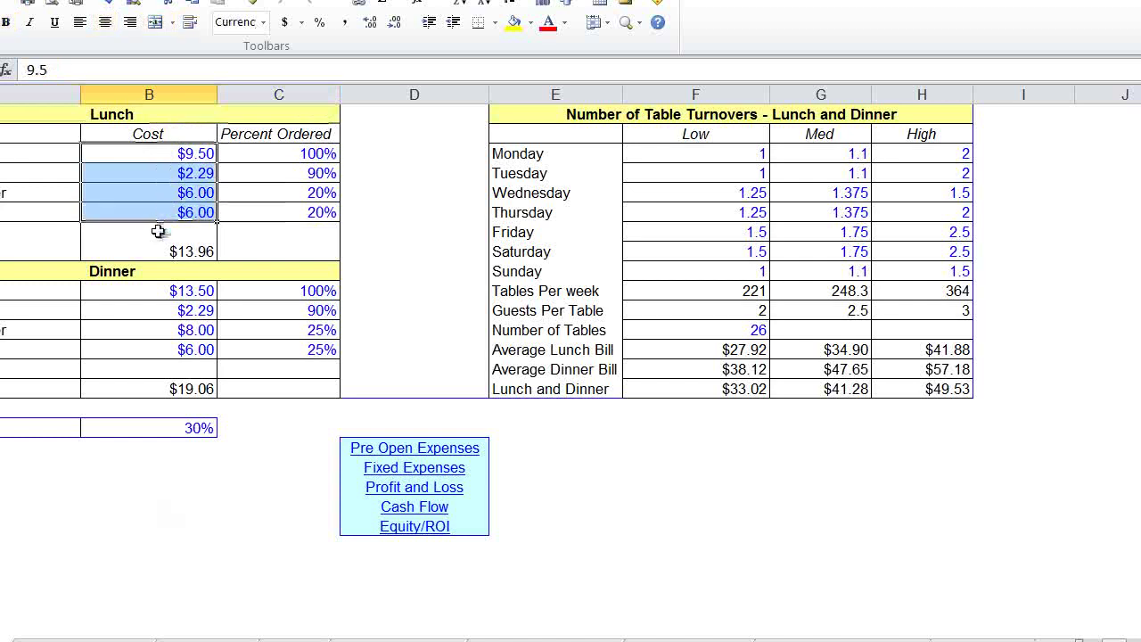
pyautogui.click(153, 252)
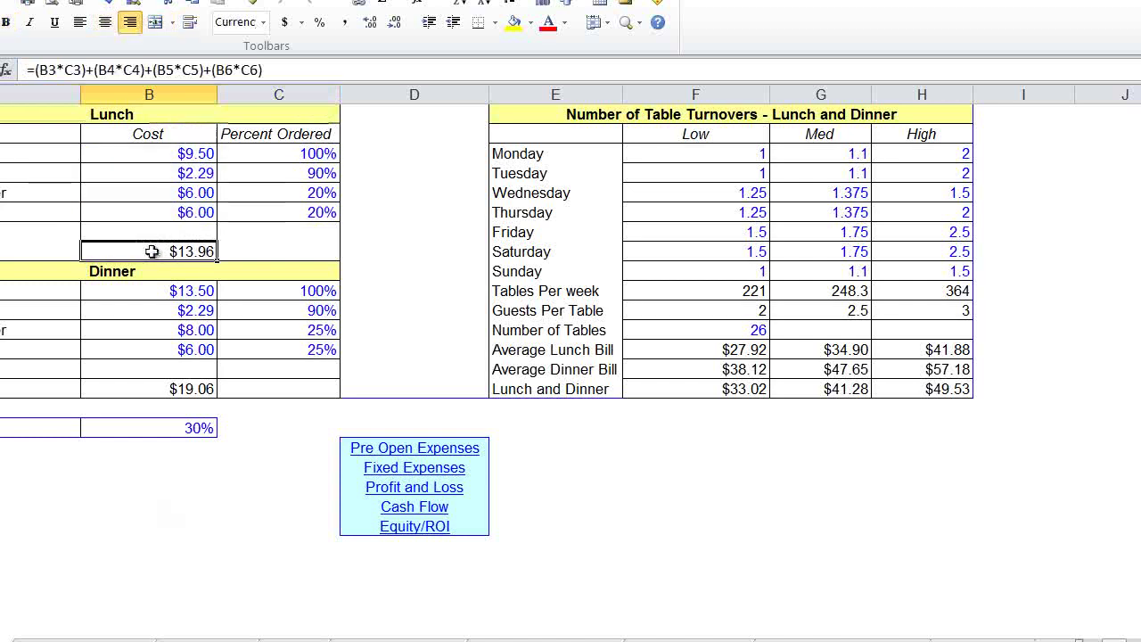
pyautogui.click(147, 389)
pyautogui.click(144, 427)
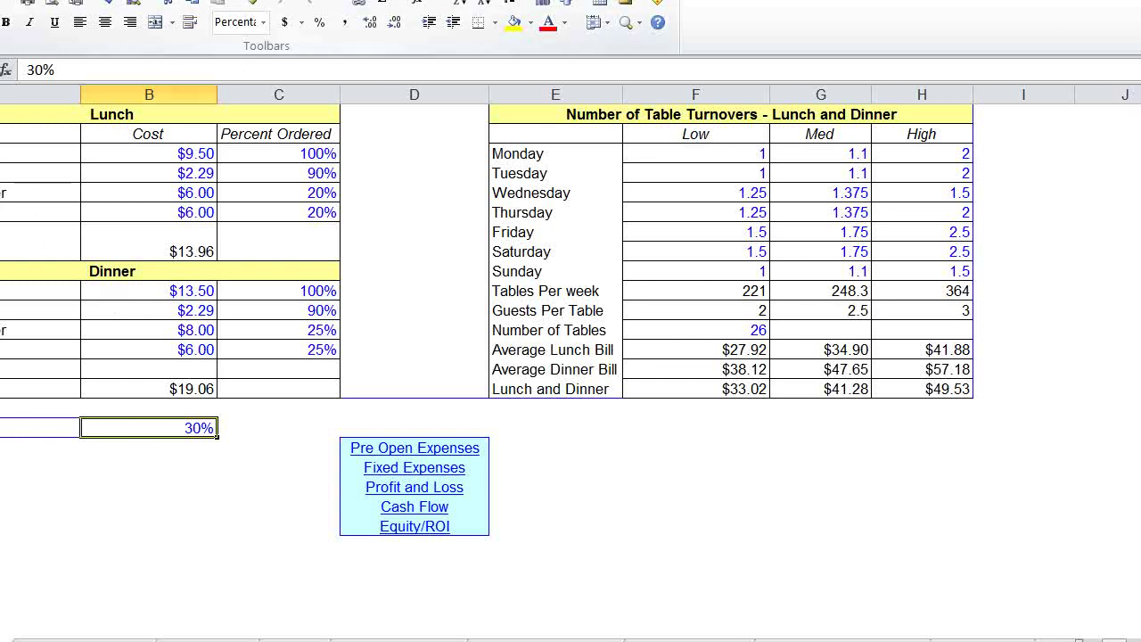
# - Protect the worksheet with the default permissions and no password, and try to edit the $8.00 dinner cost
pyautogui.click(198, 2)
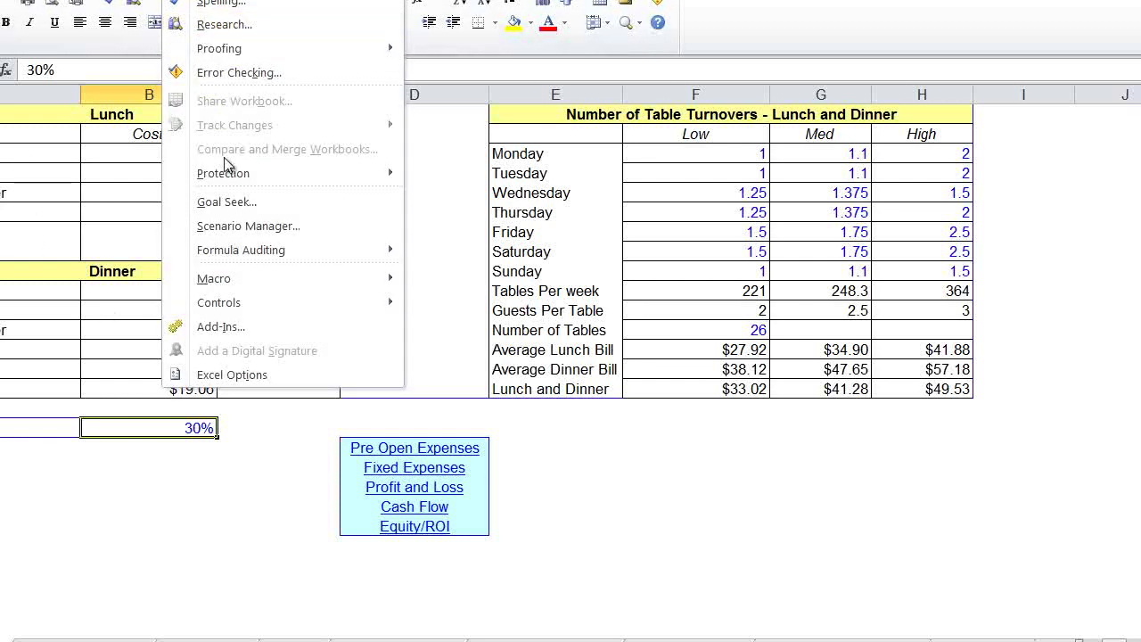
pyautogui.moveTo(392, 173)
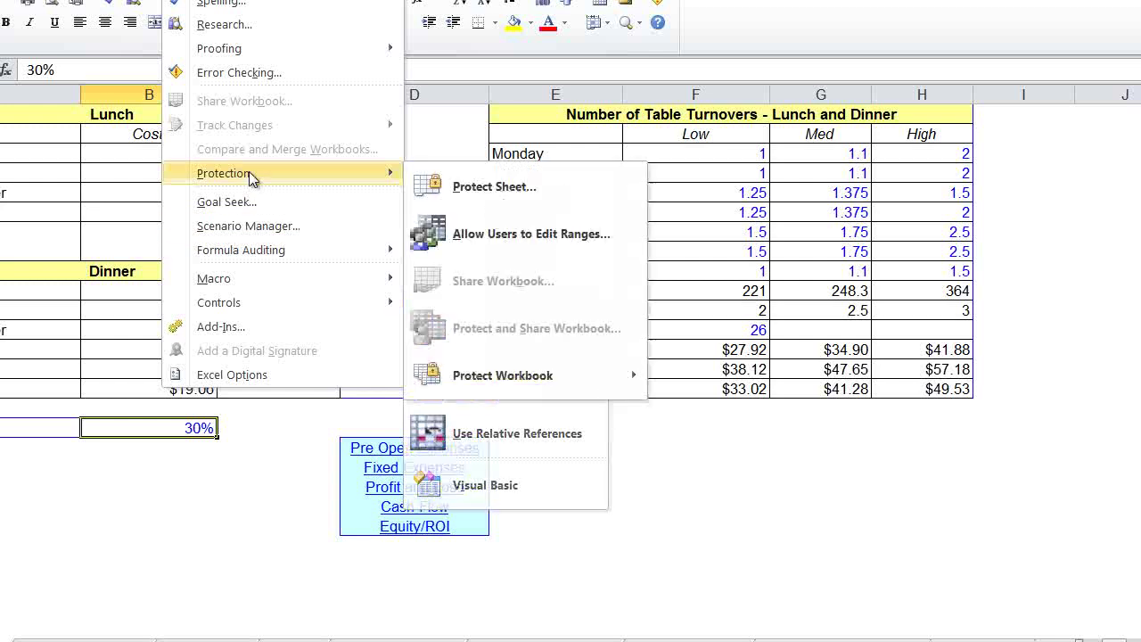
pyautogui.click(443, 184)
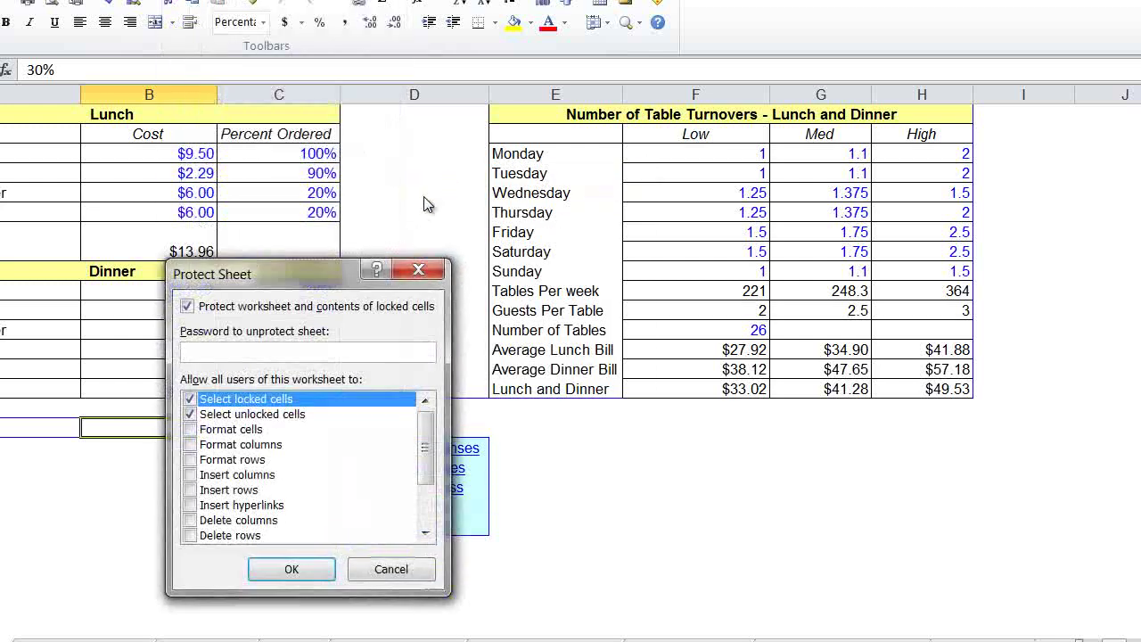
pyautogui.click(276, 580)
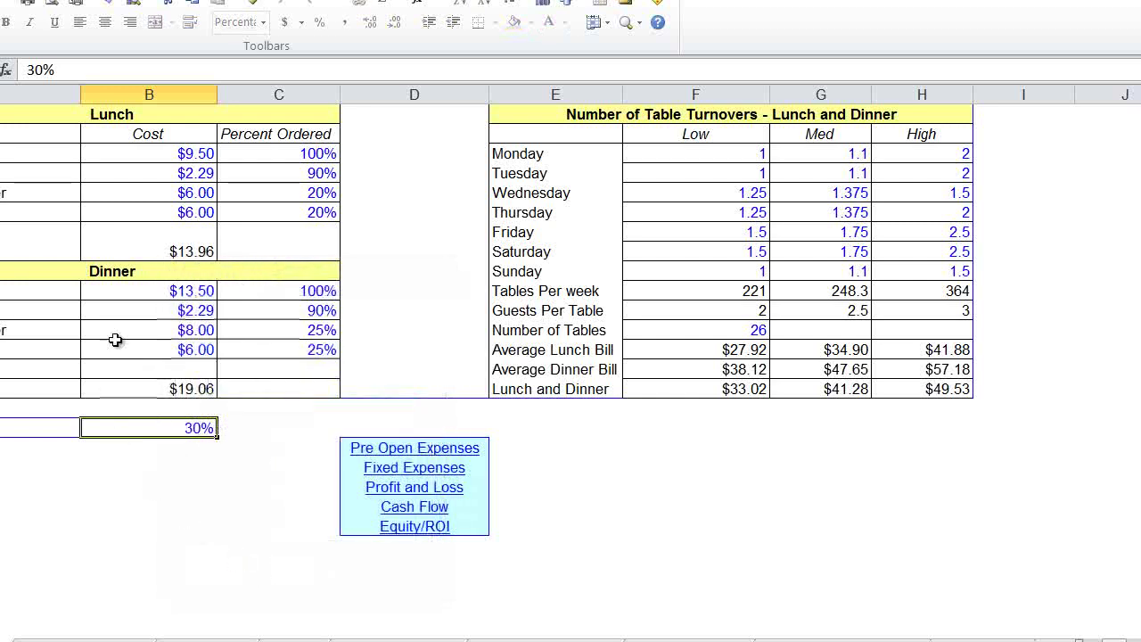
pyautogui.doubleClick(120, 336)
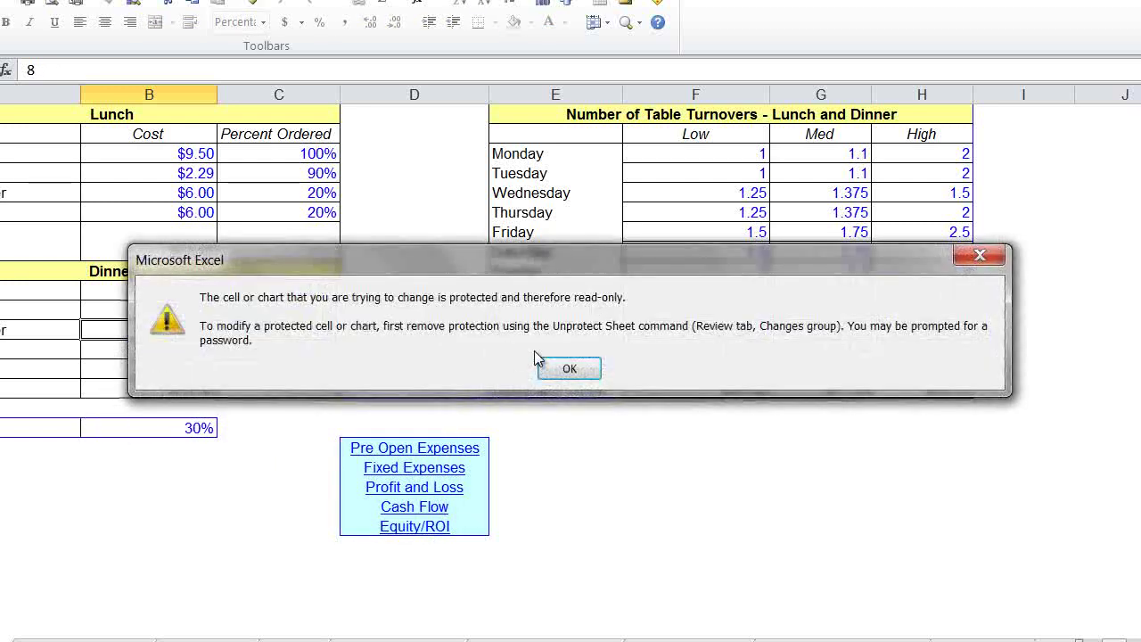
pyautogui.click(568, 369)
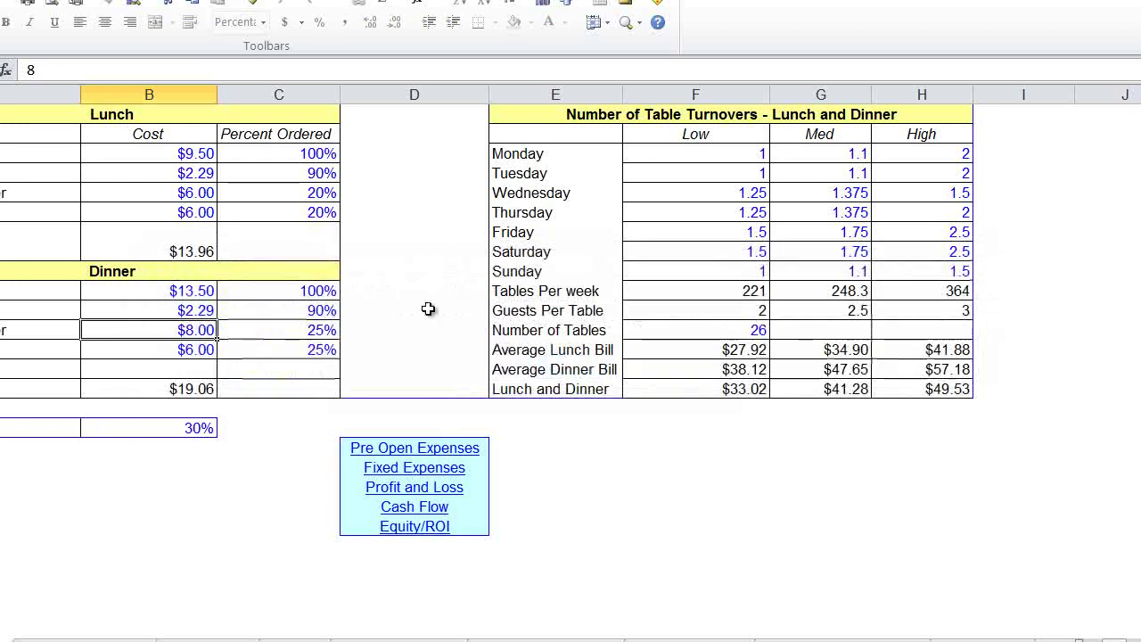
# - Remove the worksheet protection and check editing on the second lunch cost
pyautogui.hotkey('alt', 't')
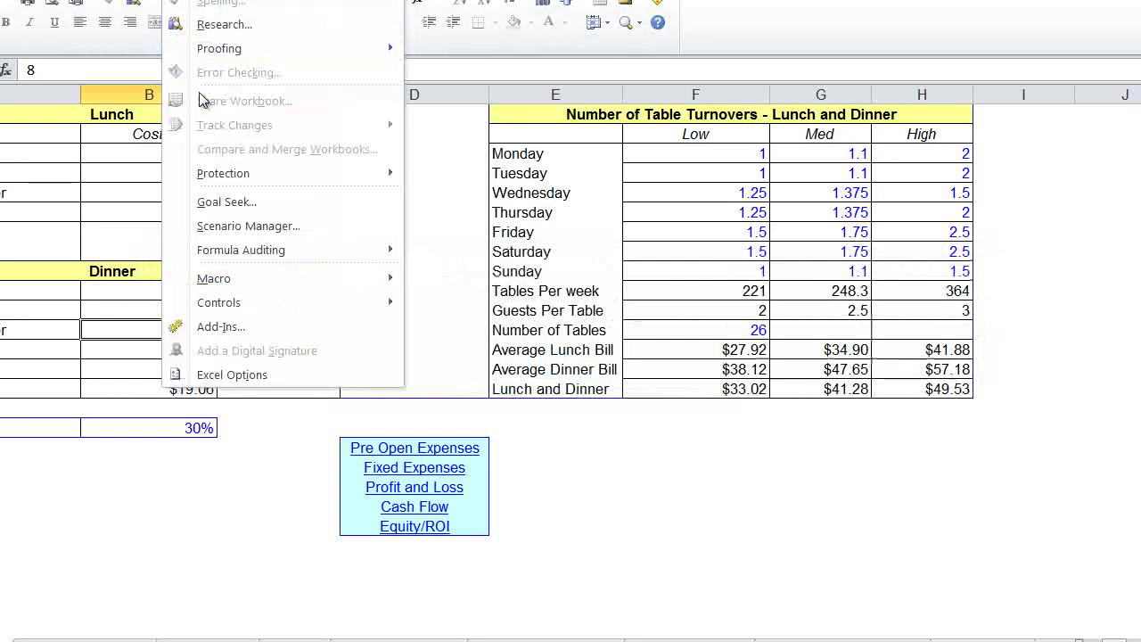
pyautogui.moveTo(295, 183)
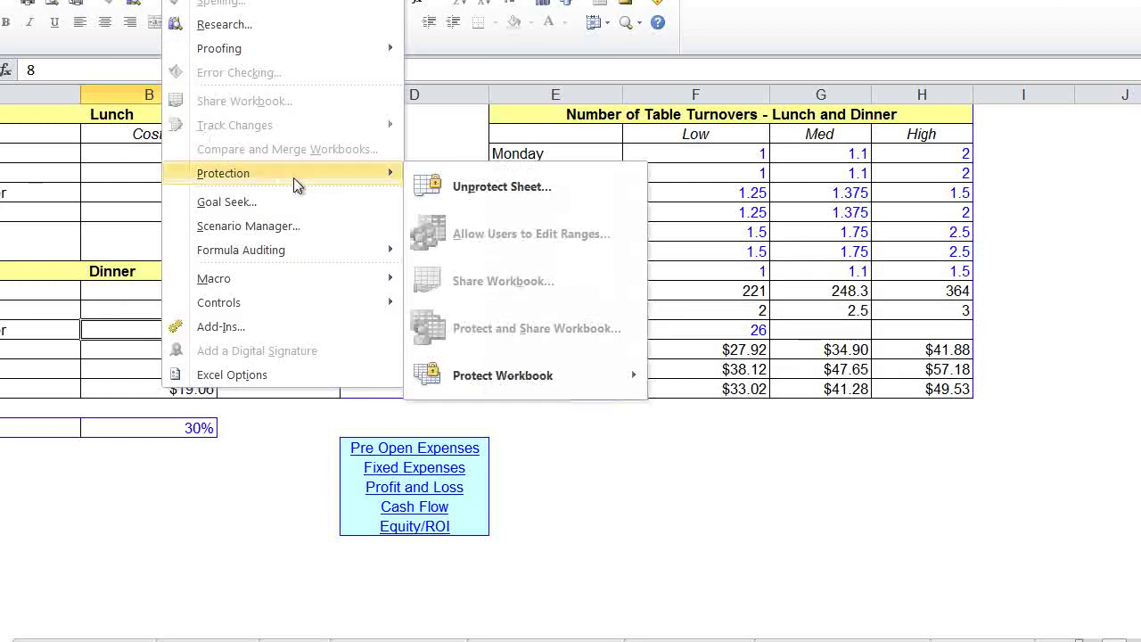
pyautogui.click(427, 185)
pyautogui.doubleClick(147, 169)
# - Unlock the four lunch cost cells, the four dinner cost cells and the 30% cell through their cell protection format
pyautogui.click(122, 154)
pyautogui.moveTo(122, 153); pyautogui.dragTo(135, 212)
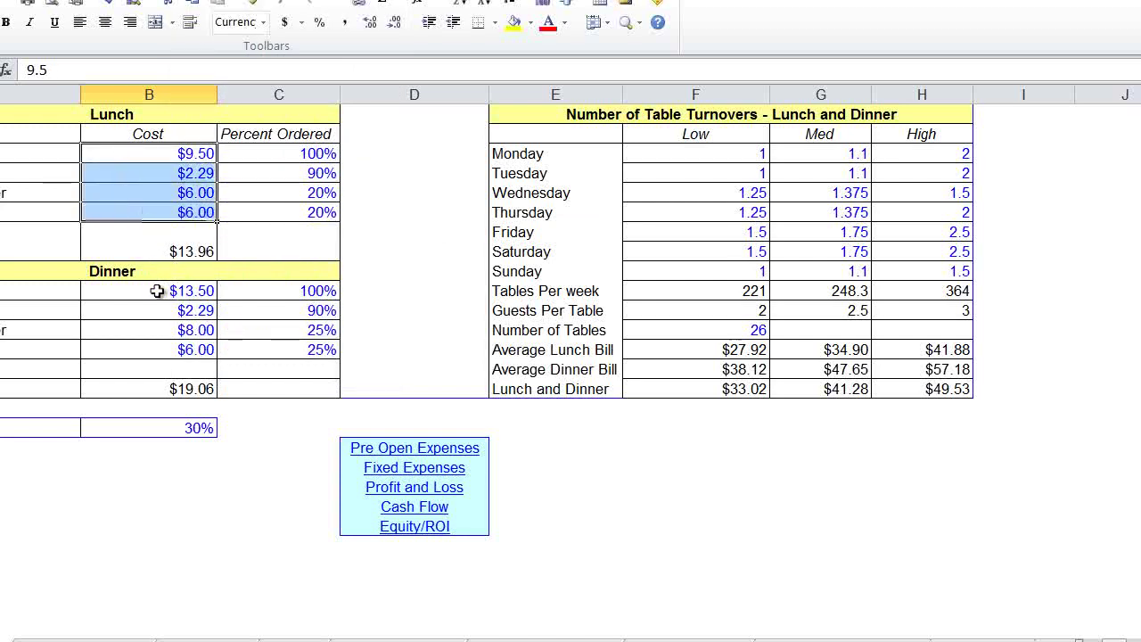
pyautogui.moveTo(157, 291); pyautogui.dragTo(186, 355)
pyautogui.keyDown('ctrl'); pyautogui.click(182, 426); pyautogui.keyUp('ctrl')
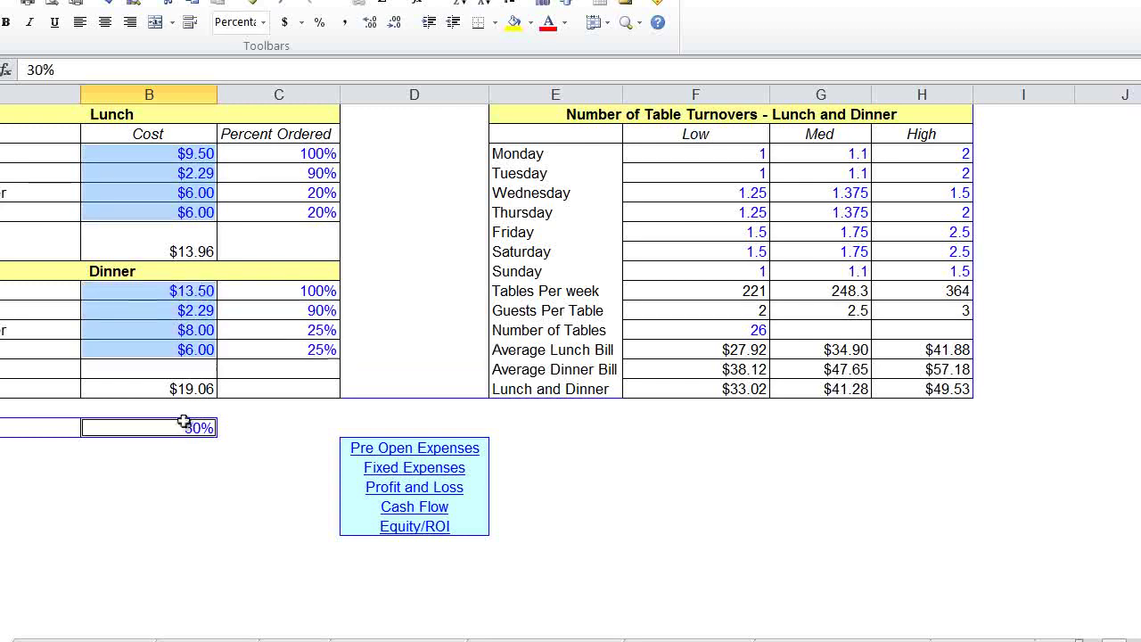
pyautogui.rightClick(185, 428)
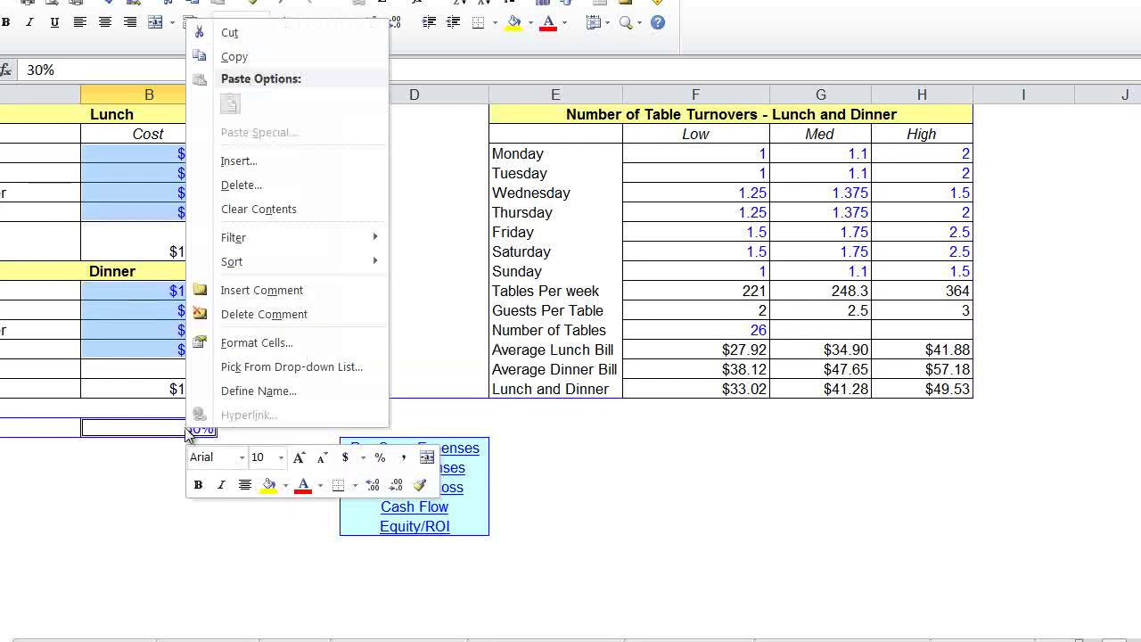
pyautogui.click(250, 343)
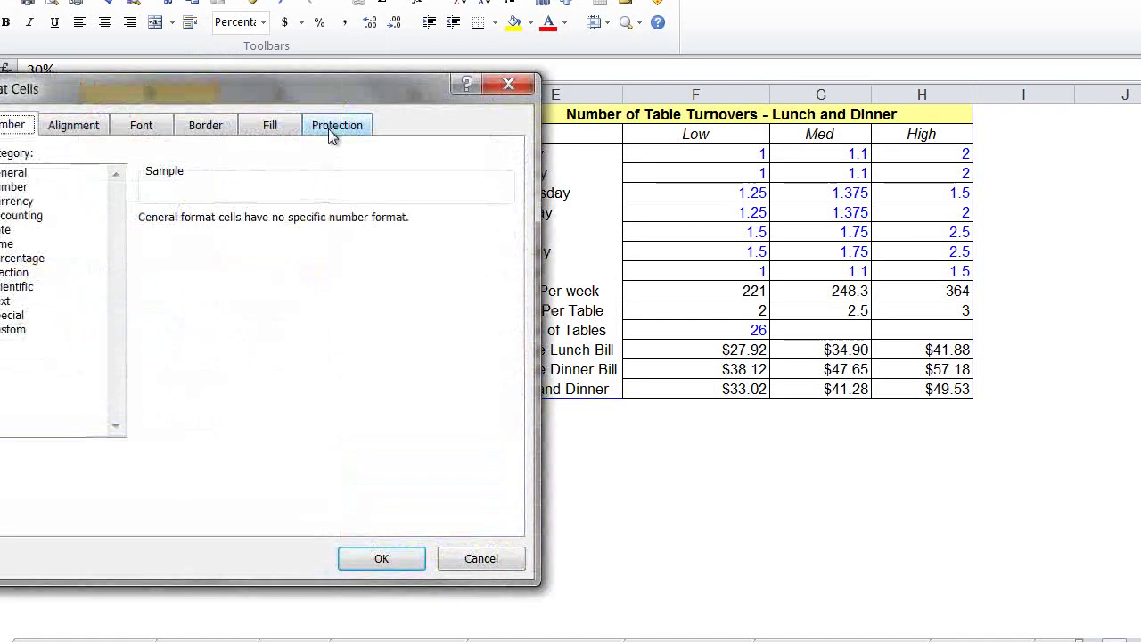
pyautogui.click(329, 126)
pyautogui.click(3, 156)
pyautogui.click(384, 558)
pyautogui.click(213, 468)
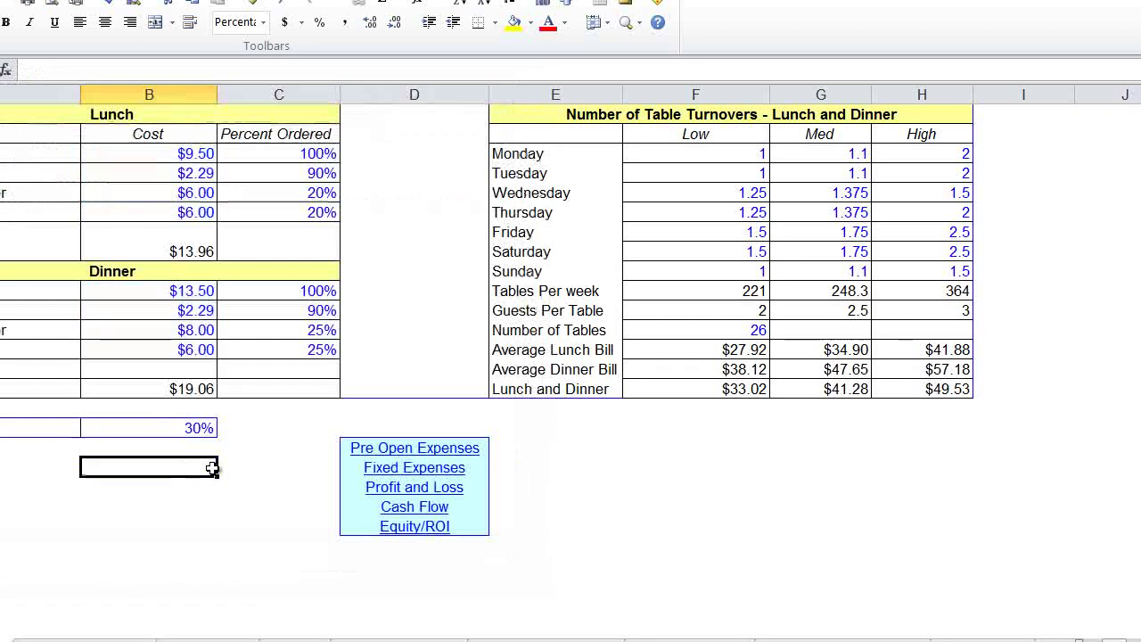
# - Review the cells around the percentage row's label and the low table turnover values for several weekdays
pyautogui.click(14, 410)
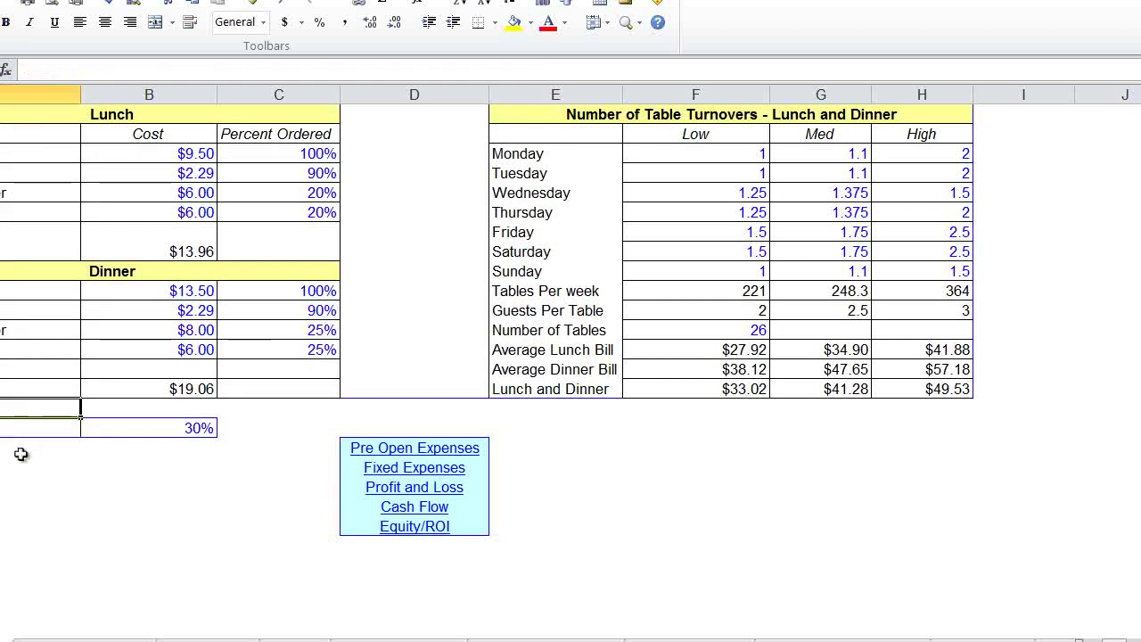
pyautogui.click(8, 428)
pyautogui.click(23, 472)
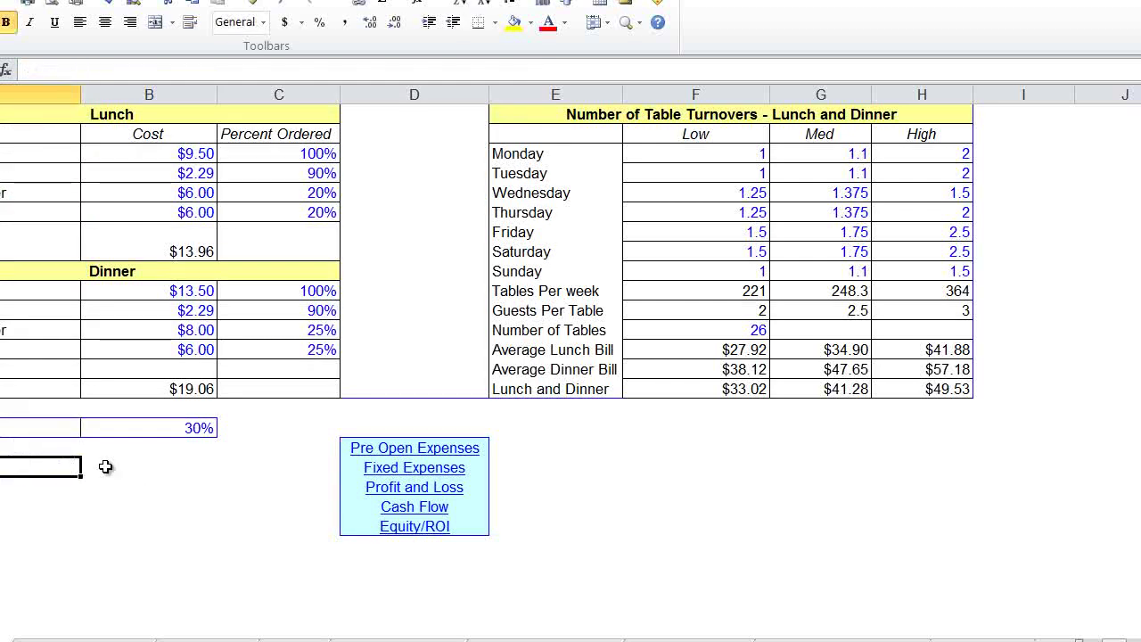
pyautogui.click(700, 159)
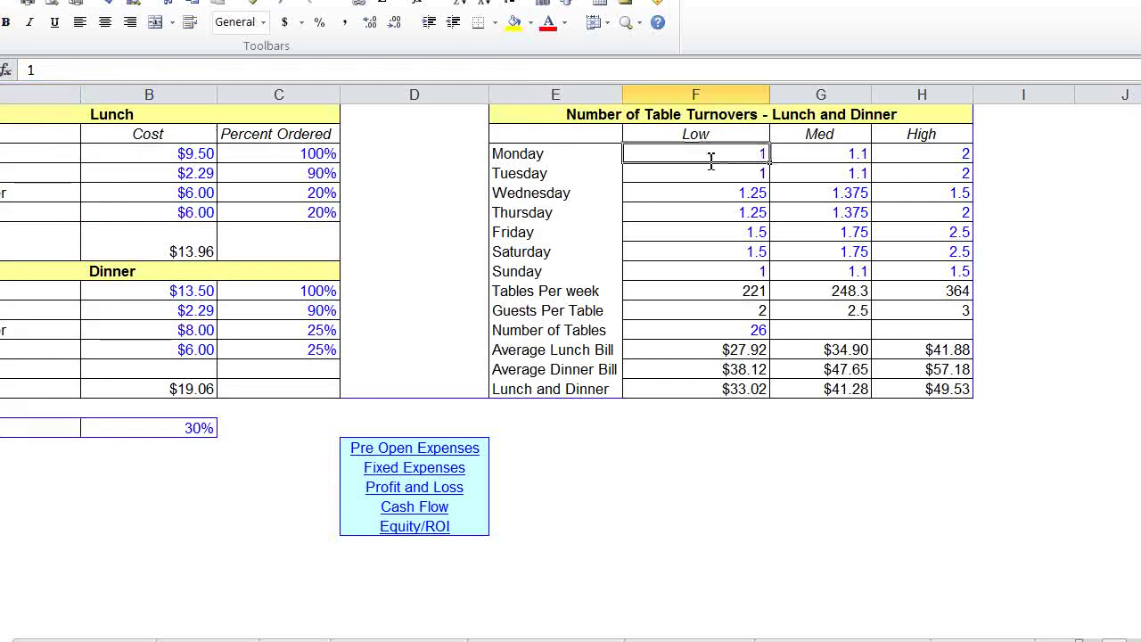
pyautogui.click(701, 179)
pyautogui.click(689, 232)
pyautogui.click(693, 271)
pyautogui.click(388, 191)
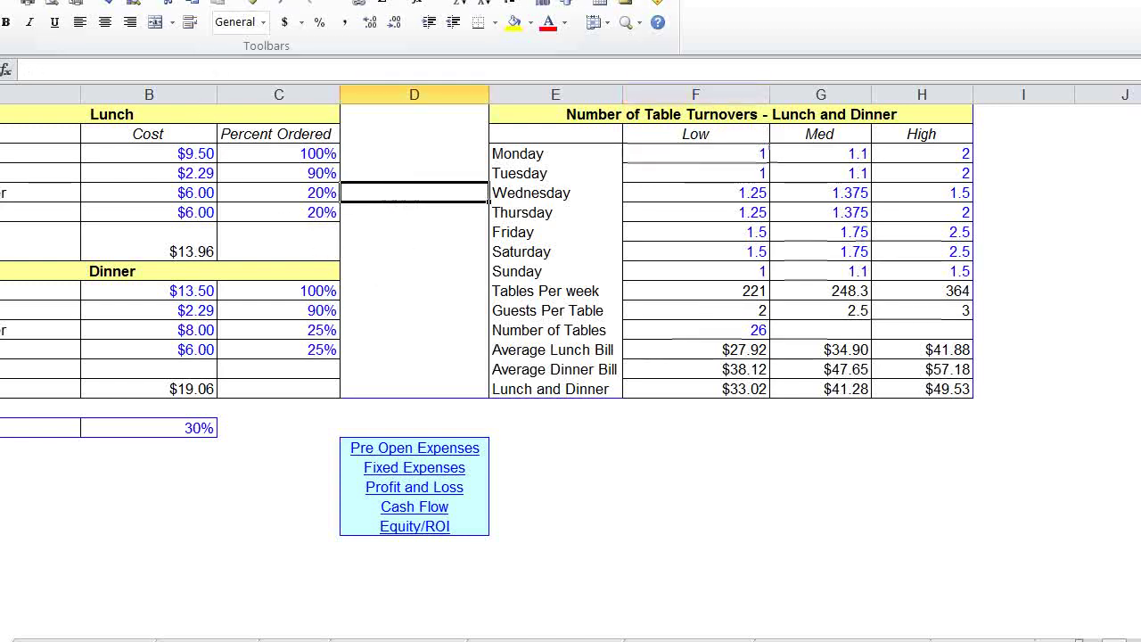
# - Protect the worksheet and the contents of locked cells, keeping the default permissions and no password
pyautogui.click(188, 1)
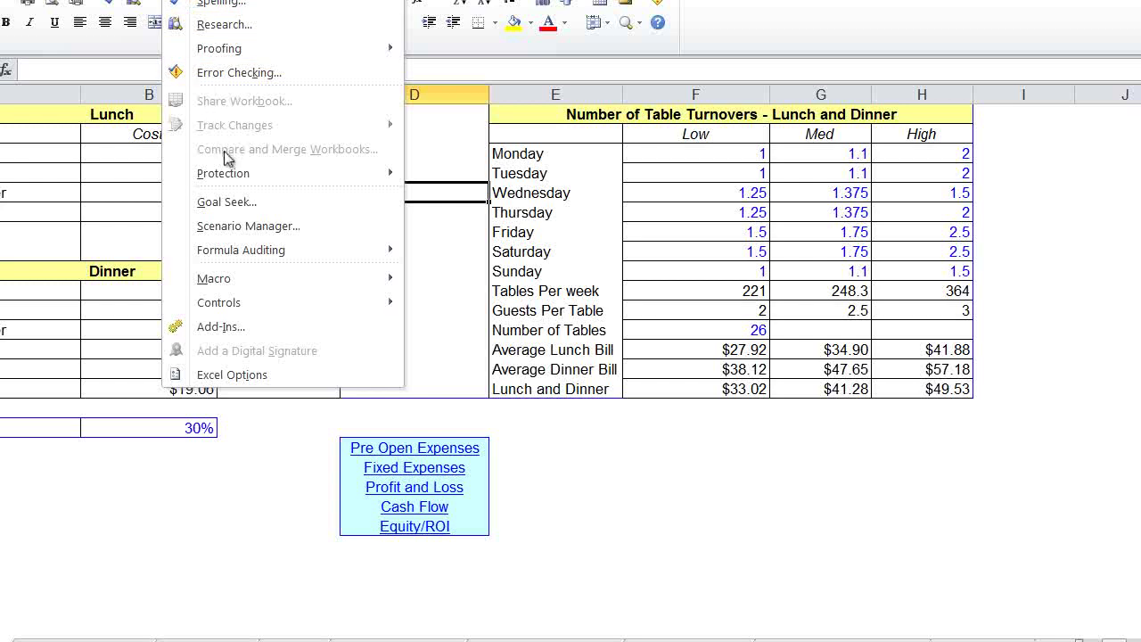
pyautogui.moveTo(270, 186)
pyautogui.click(419, 187)
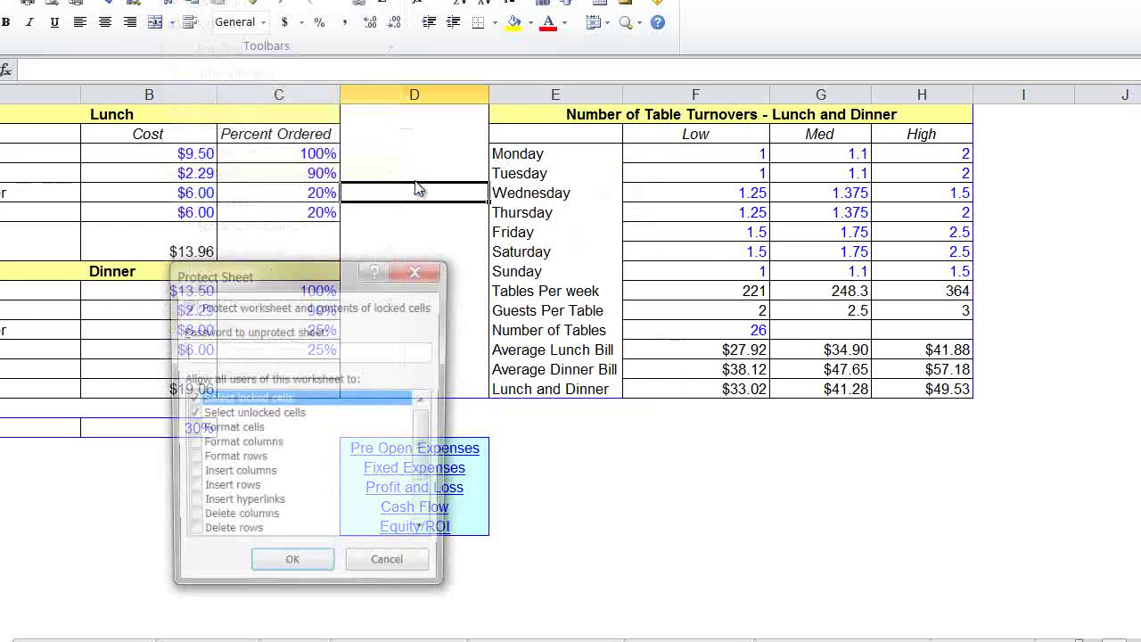
pyautogui.click(319, 572)
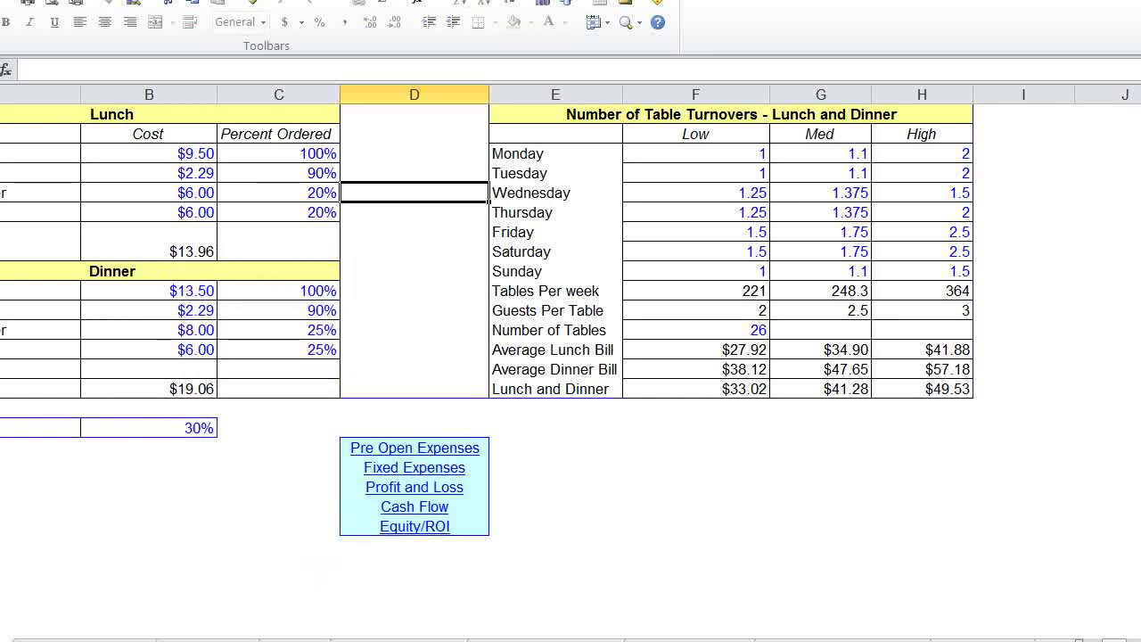
# - Test the protection by trying to edit the dinner Average Entrée label and lunch Percent Ordered cells, and check the first two lunch costs
pyautogui.doubleClick(40, 291)
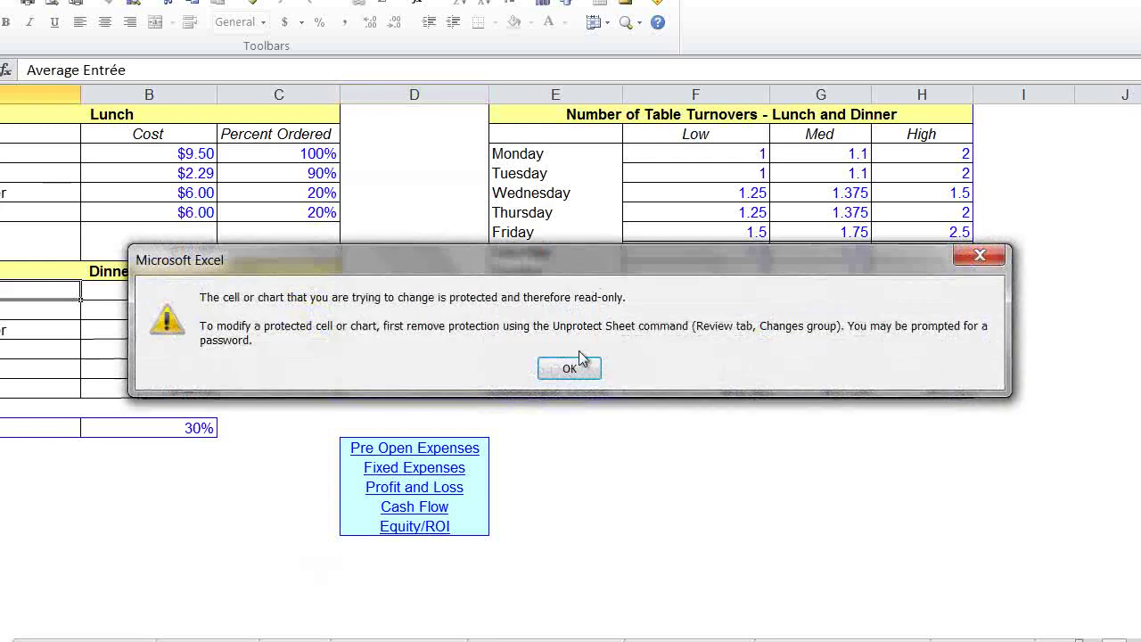
pyautogui.click(568, 371)
pyautogui.click(128, 159)
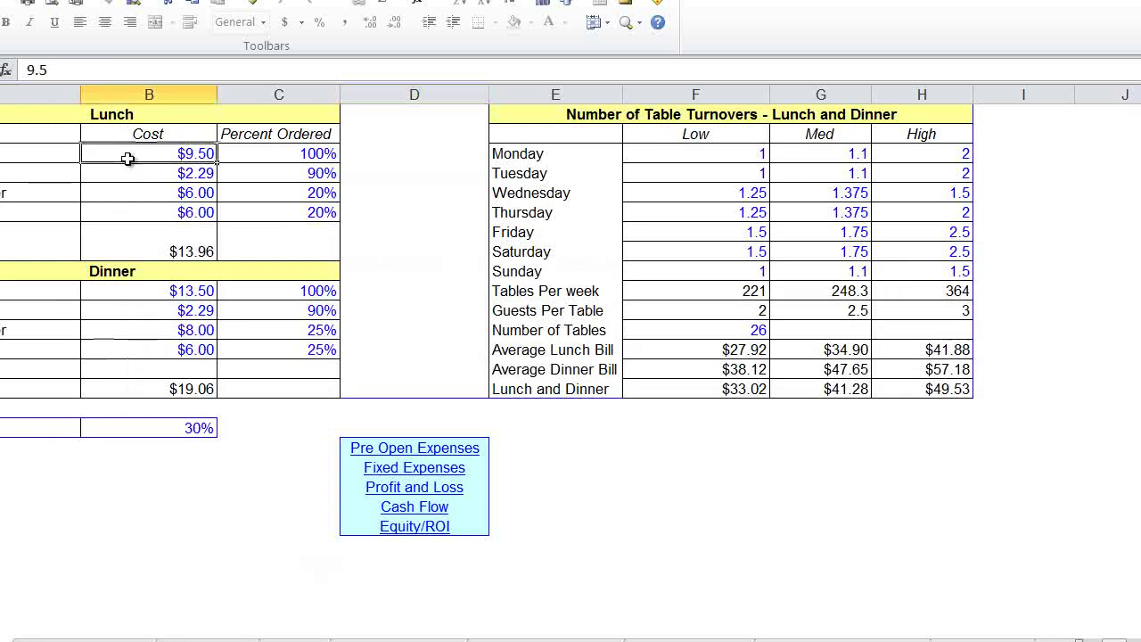
pyautogui.click(128, 172)
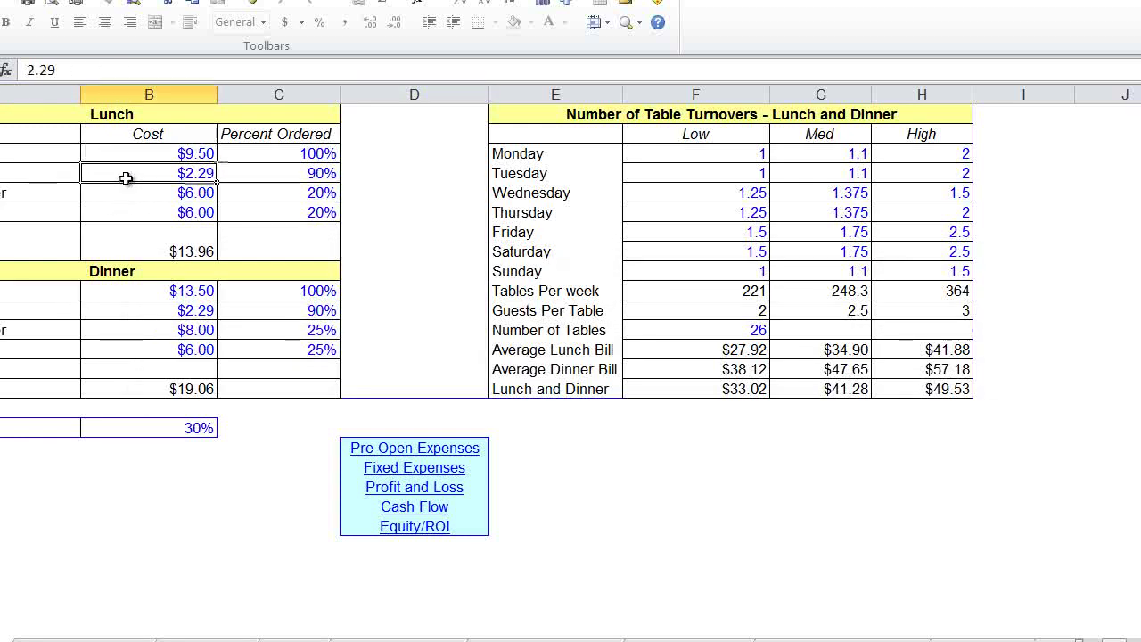
pyautogui.doubleClick(317, 160)
pyautogui.click(567, 369)
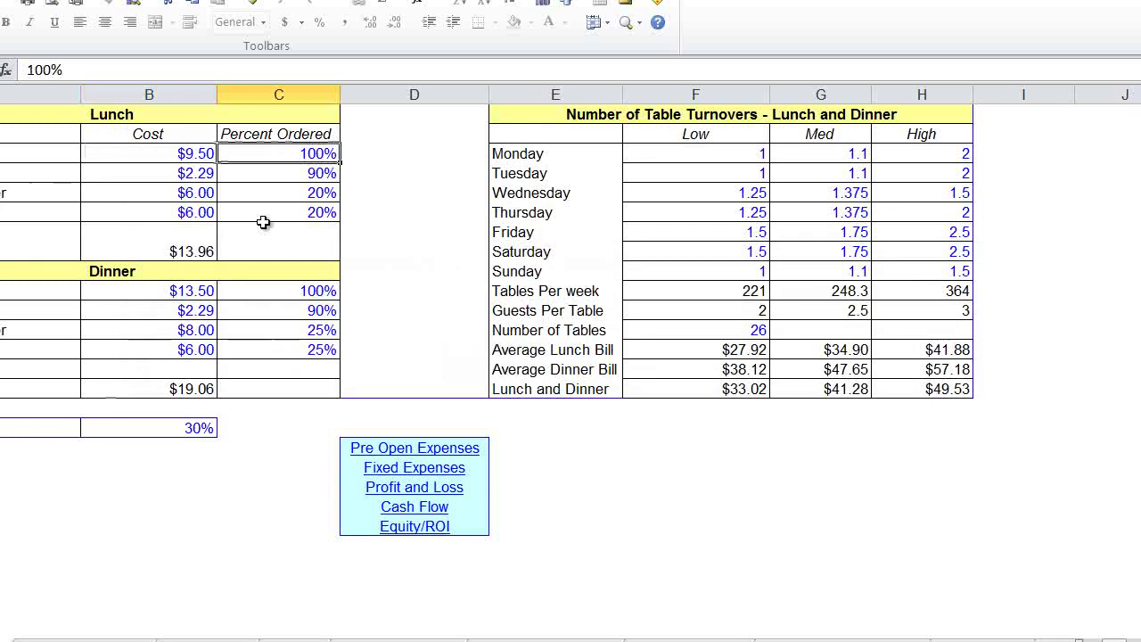
pyautogui.click(252, 192)
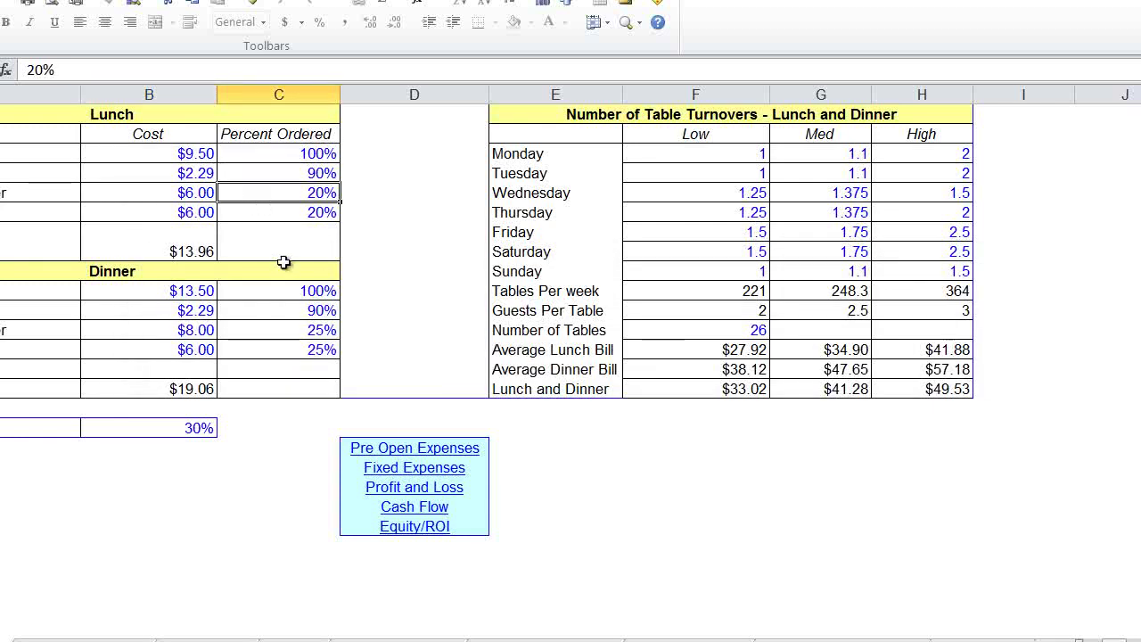
pyautogui.doubleClick(270, 212)
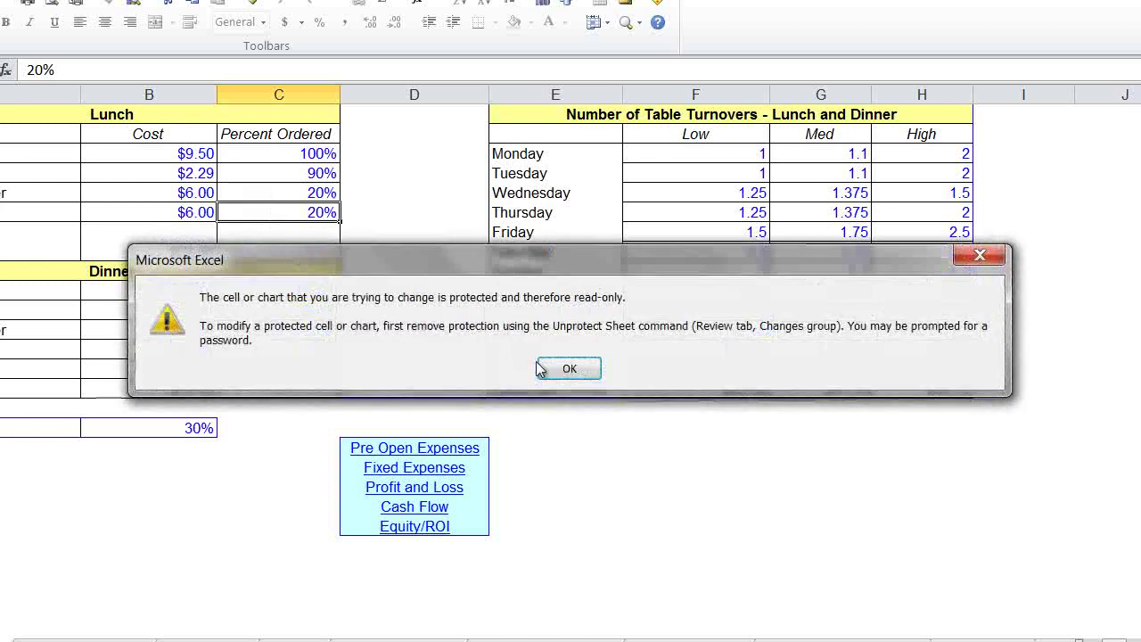
pyautogui.click(557, 368)
# - Go to the Pre Open Expenses section and try to edit the low Rent Deposits amount
pyautogui.click(407, 447)
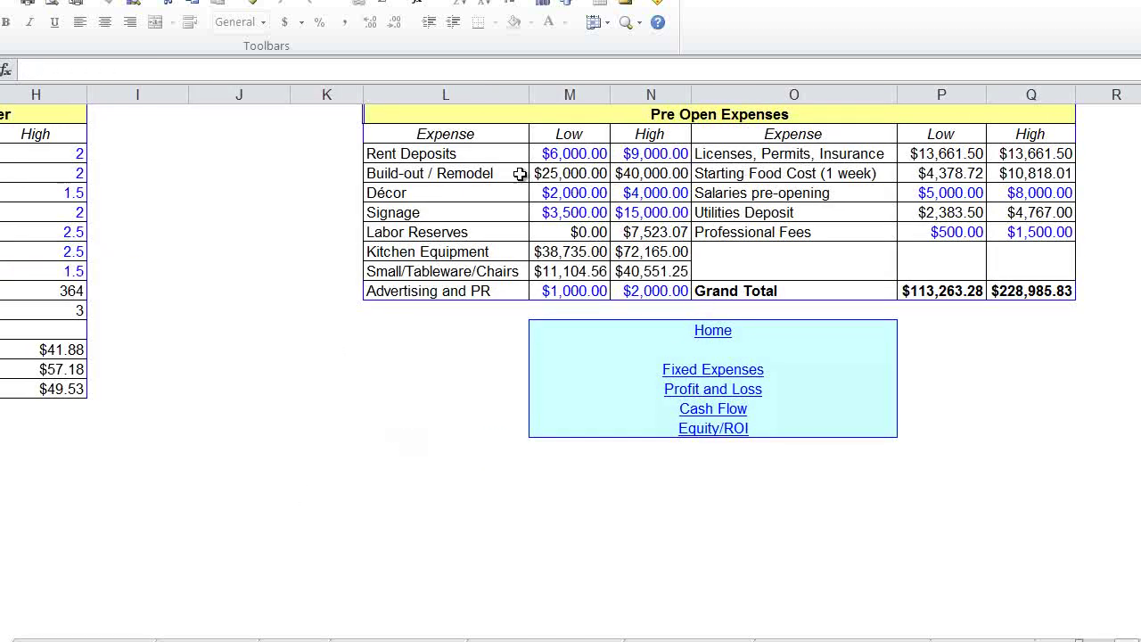
pyautogui.click(550, 157)
pyautogui.doubleClick(552, 158)
pyautogui.click(589, 374)
# - Check the navigation links by visiting Home, Fixed Expenses, Profit and Loss and Pre Open Expense in the protected sheet
pyautogui.click(705, 336)
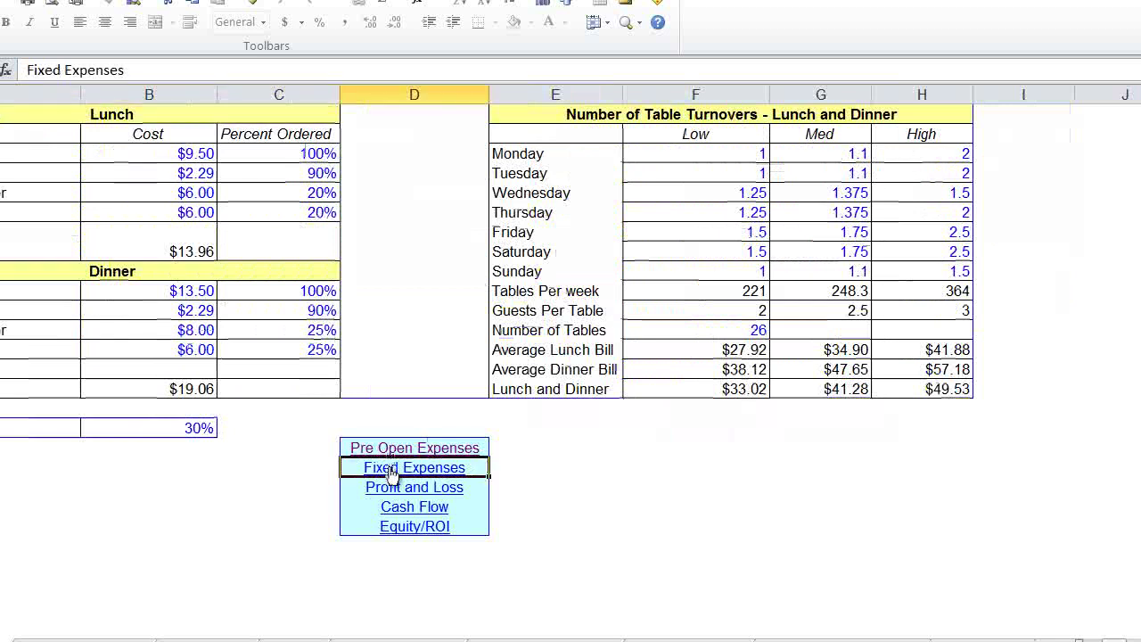
pyautogui.click(390, 467)
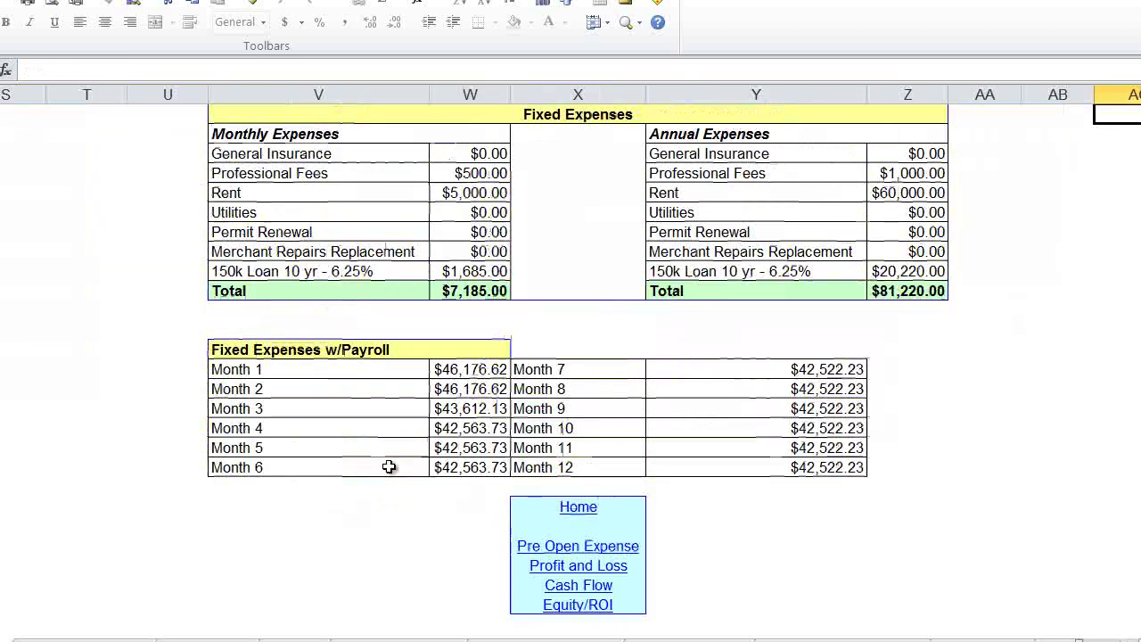
pyautogui.click(572, 505)
pyautogui.click(398, 489)
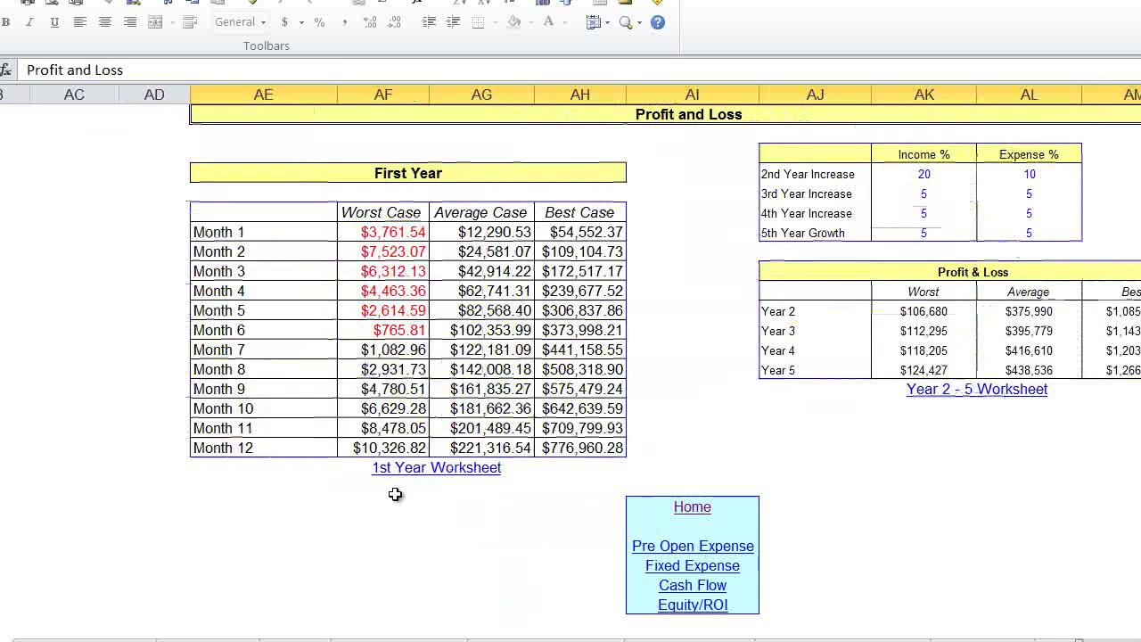
pyautogui.click(661, 548)
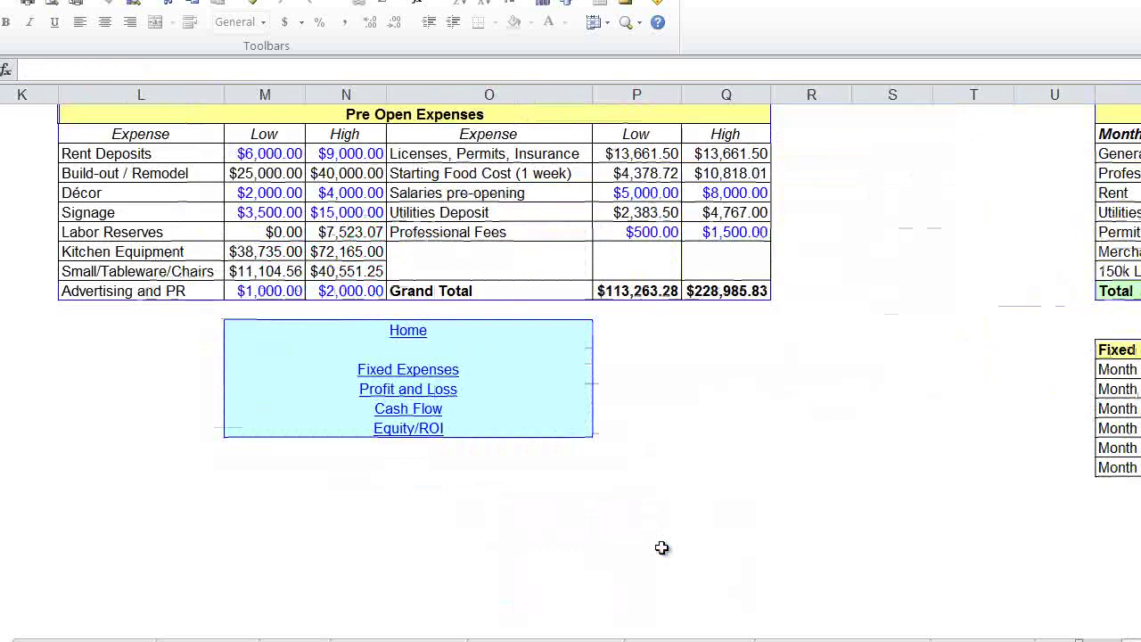
# - Check the remaining navigation by visiting the Equity and ROI section and returning to Home
pyautogui.click(399, 430)
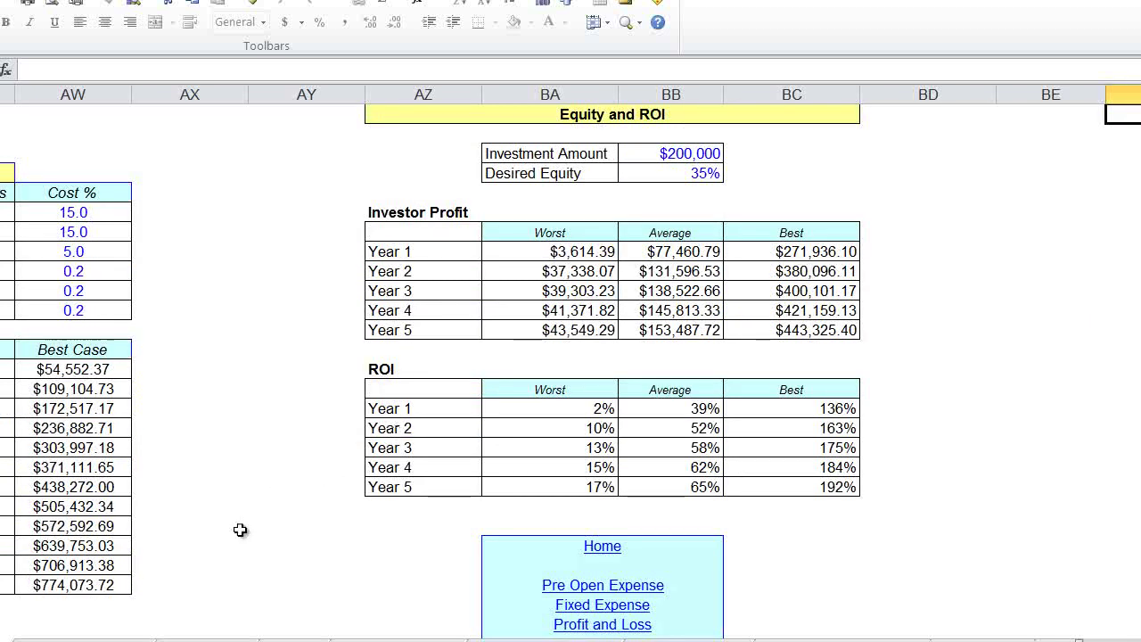
pyautogui.click(603, 548)
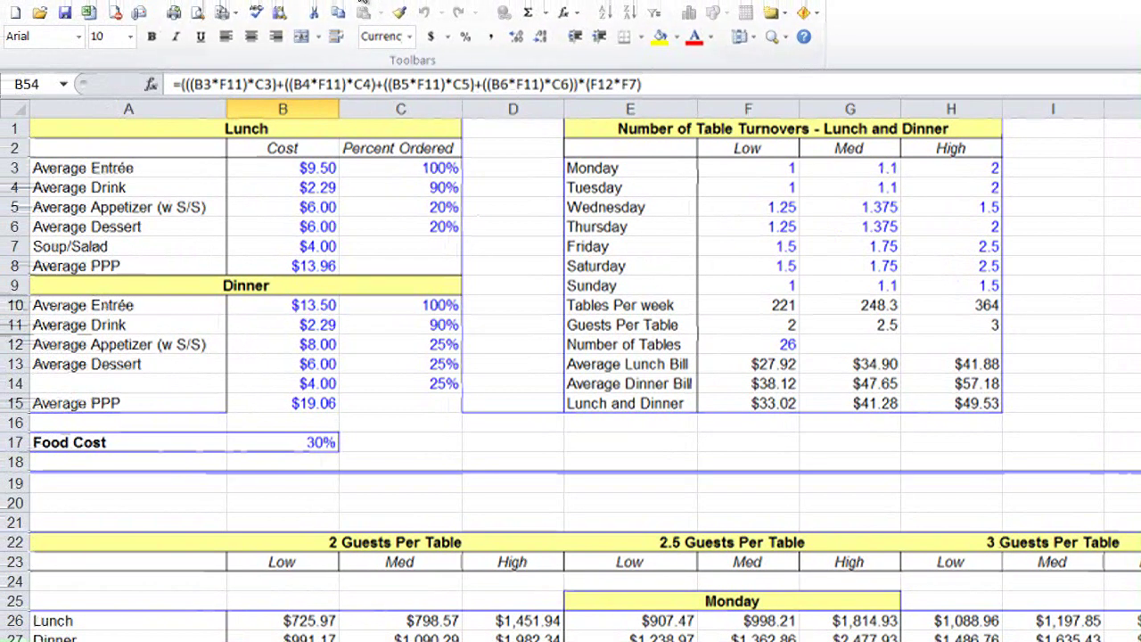
pyautogui.click(361, 2)
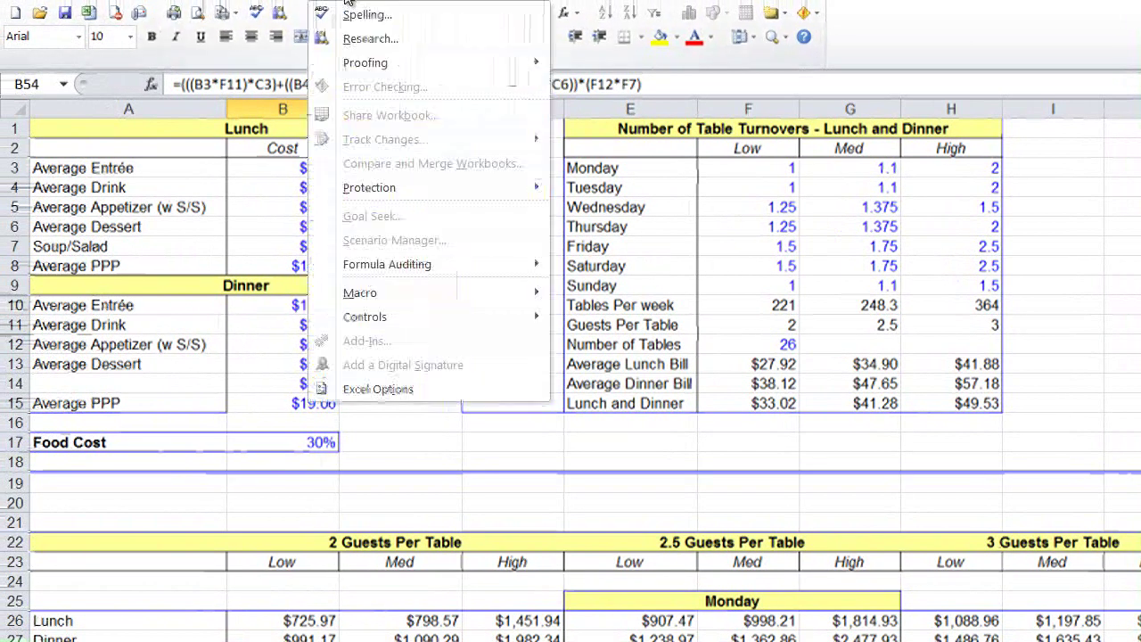
pyautogui.moveTo(365, 267)
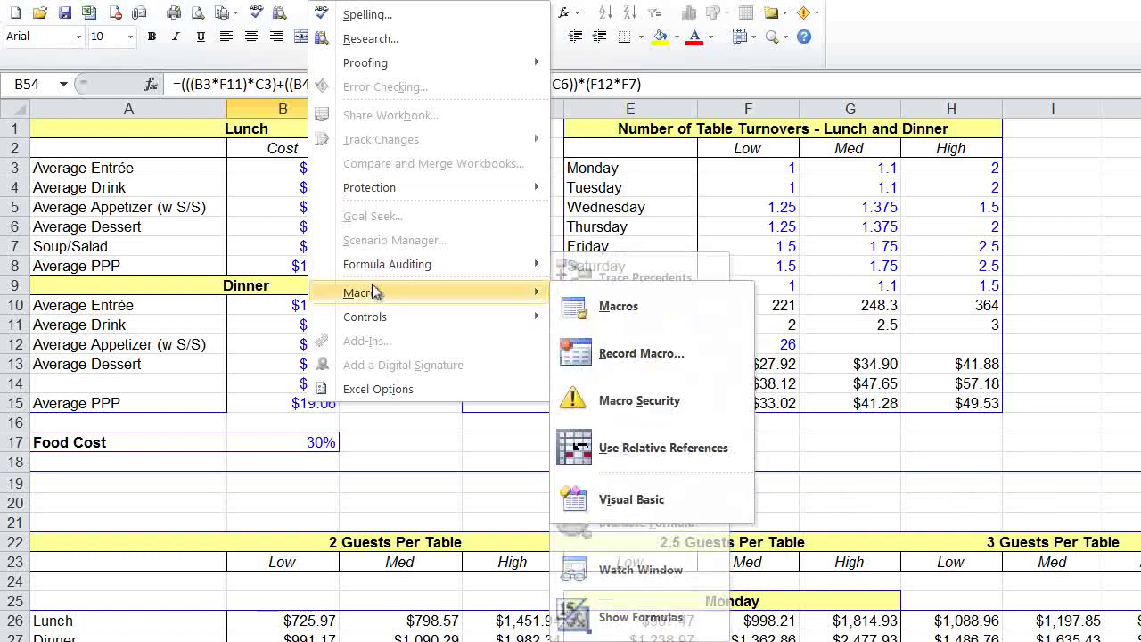
pyautogui.moveTo(407, 190)
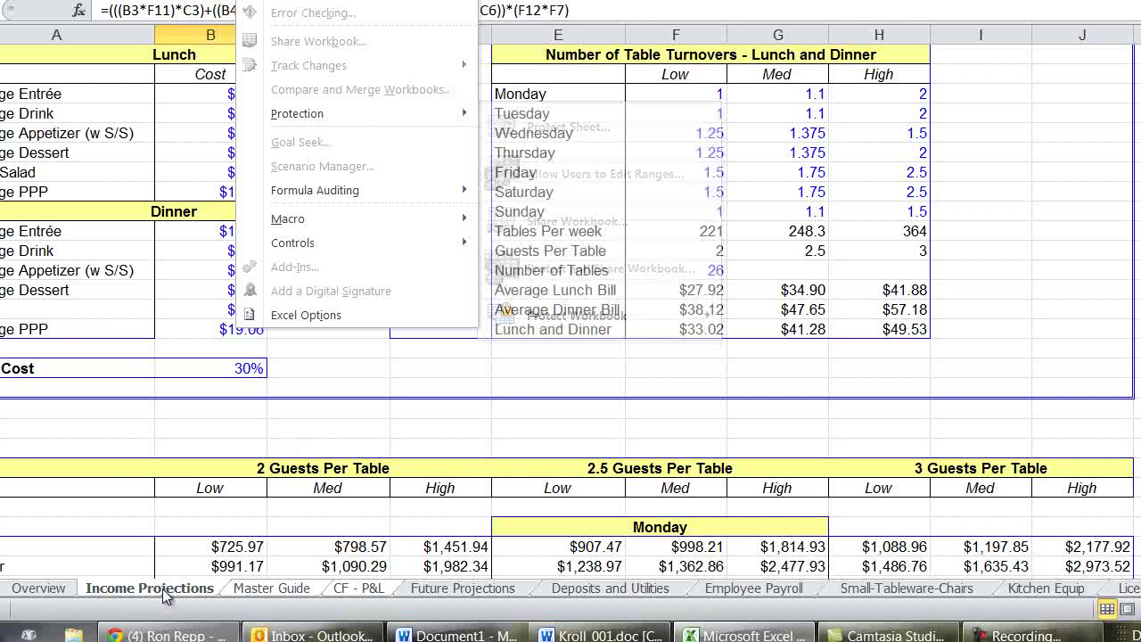
# - Protect the Income Projections sheet and the contents of its locked cells without a password, leaving the listed user permissions unchecked
pyautogui.click(162, 589)
pyautogui.click(59, 590)
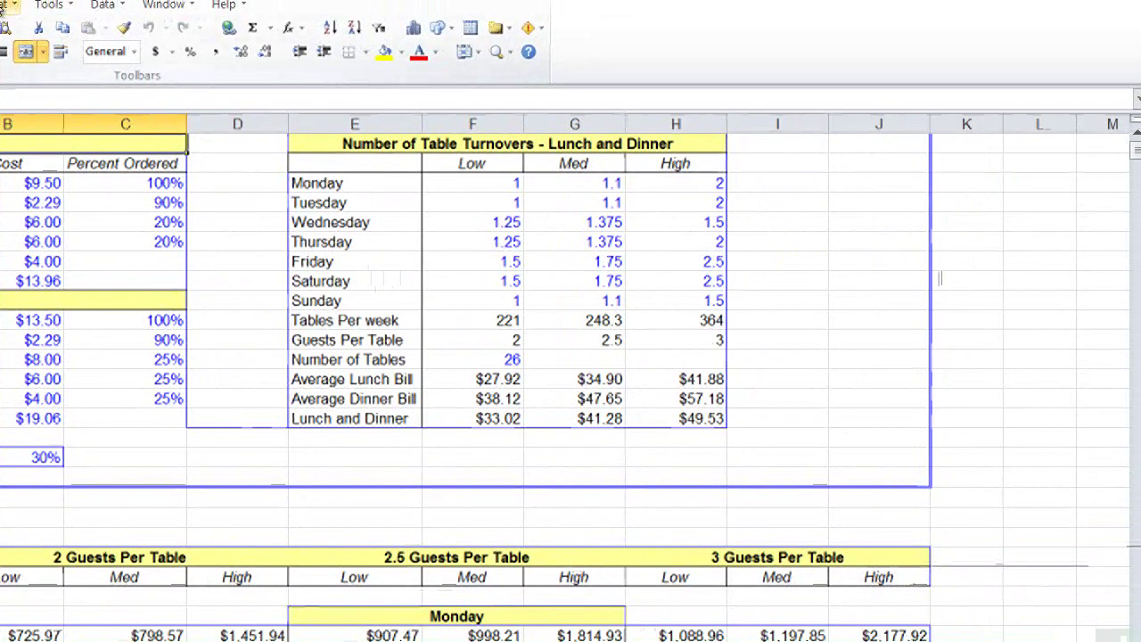
pyautogui.click(49, 6)
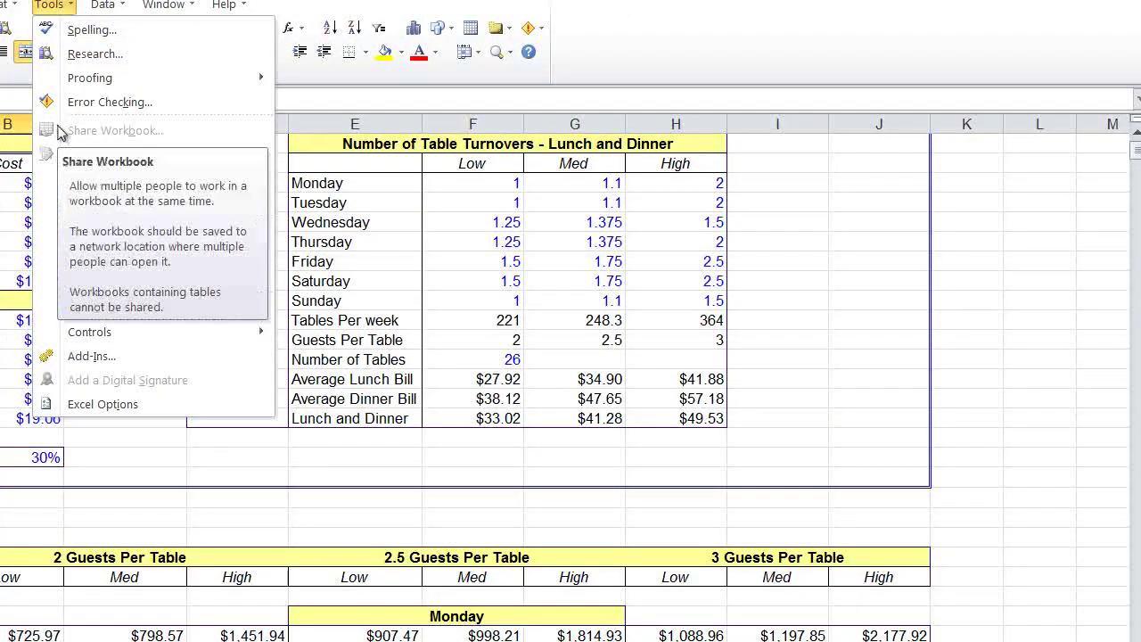
pyautogui.moveTo(89, 283)
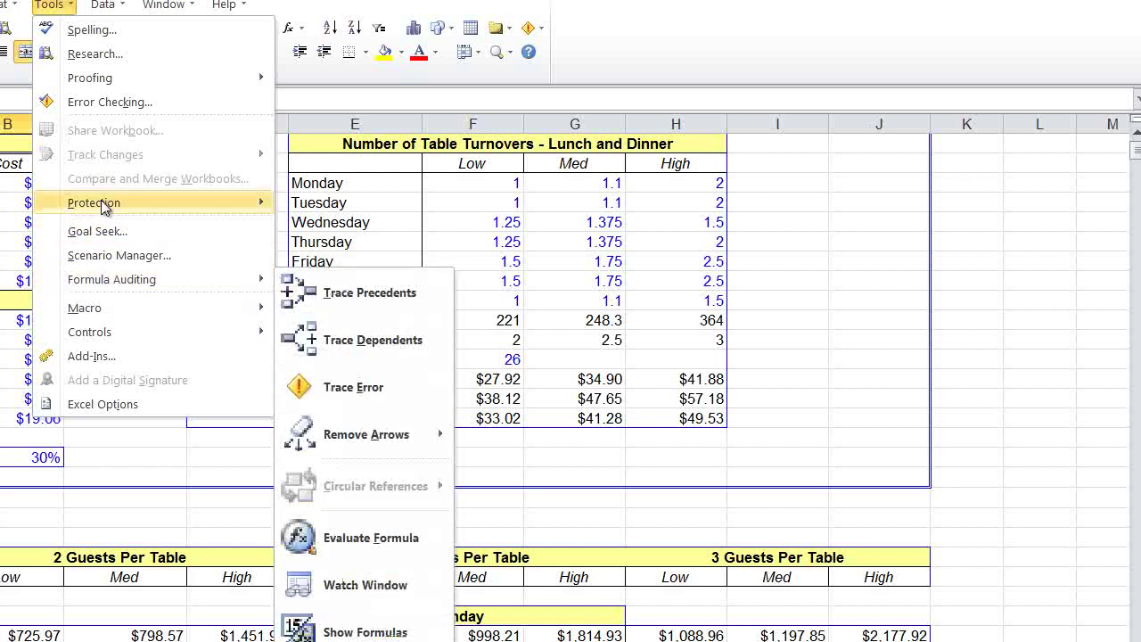
pyautogui.moveTo(90, 202)
pyautogui.click(317, 223)
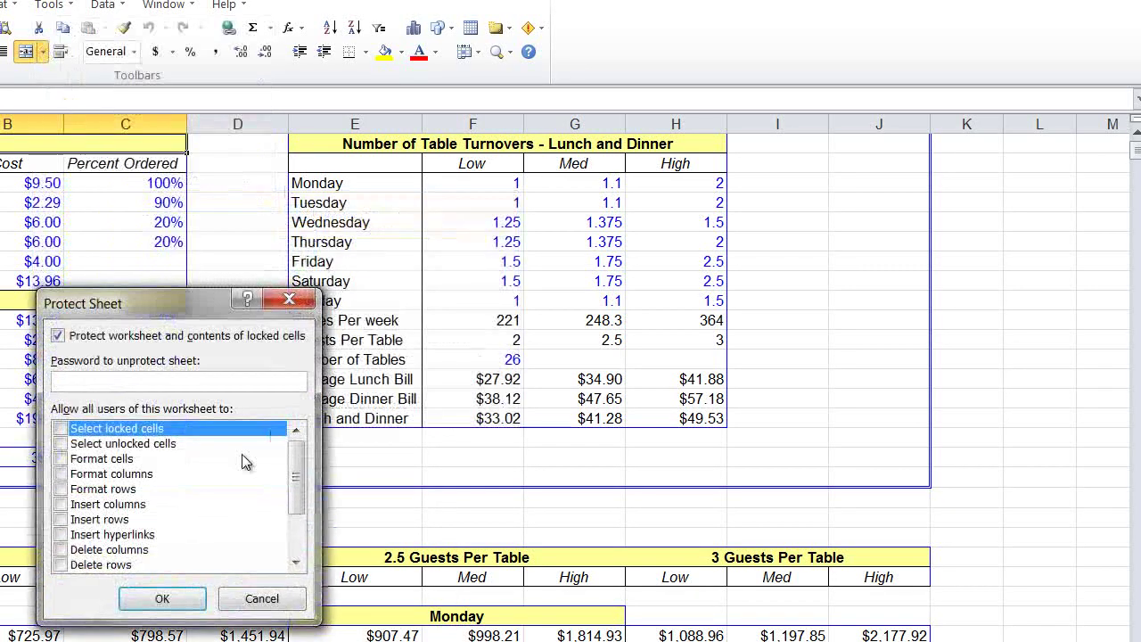
pyautogui.click(163, 598)
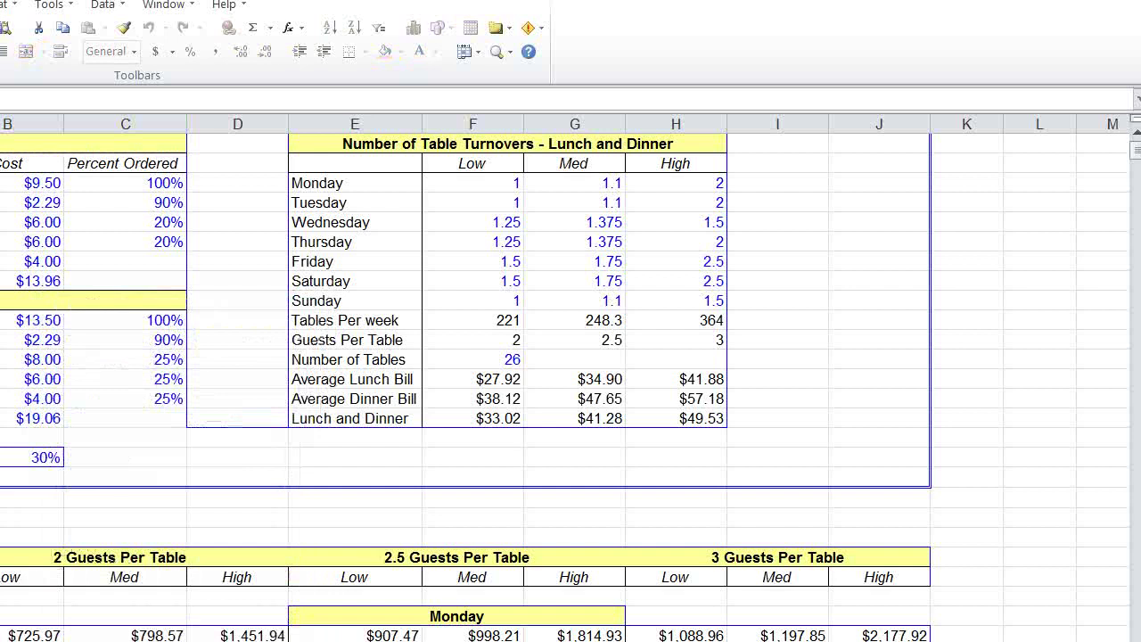
# - View the sheet holding the Pre Open and Fixed Expenses tables, and return to the protected sheet with the navigation links
pyautogui.hotkey('ctrl', 'pageup')
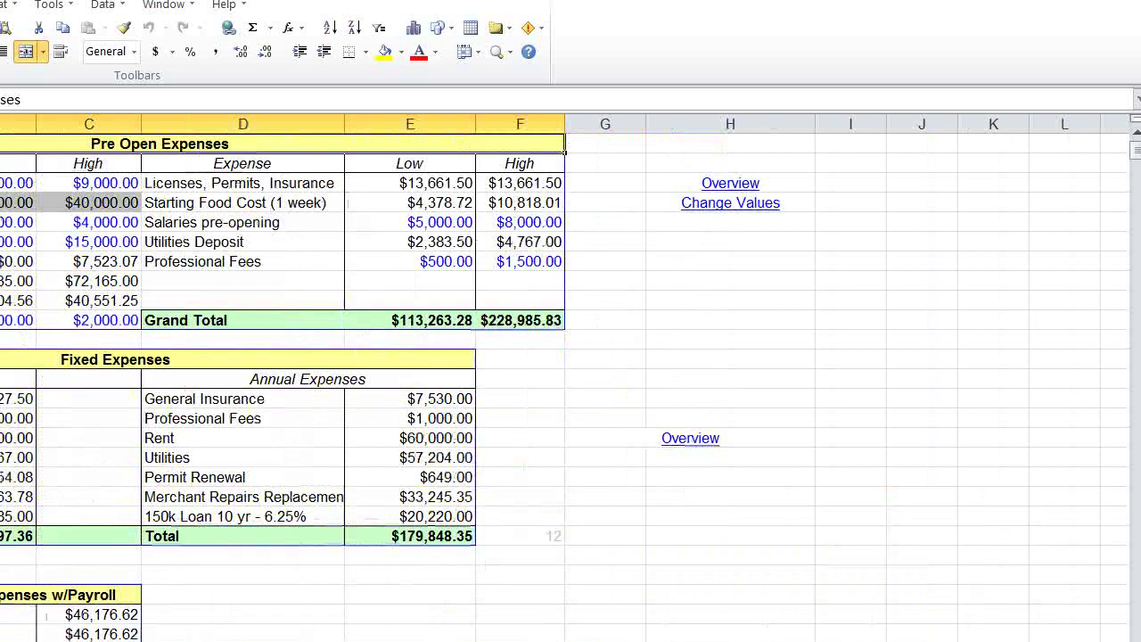
pyautogui.hotkey('ctrl', 'pagedown')
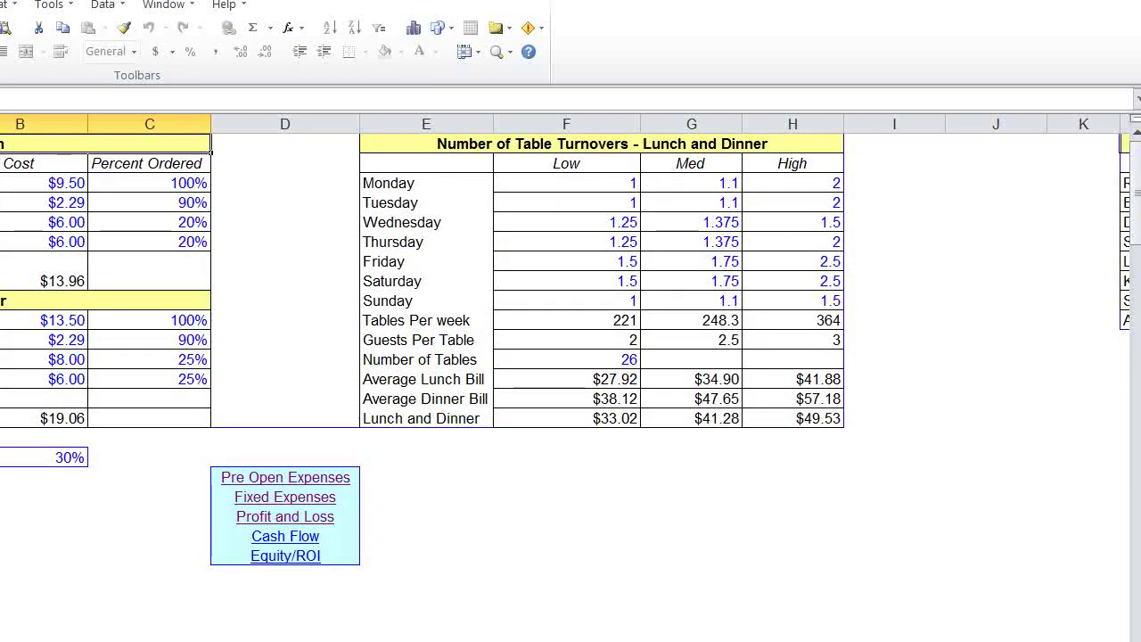
pyautogui.press('F10')
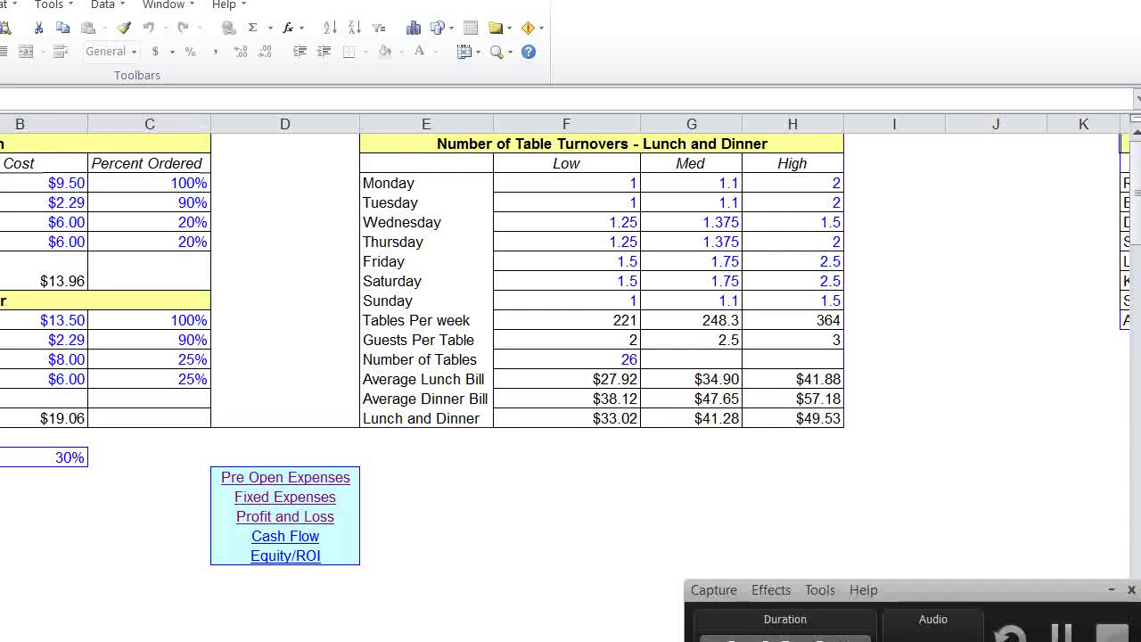